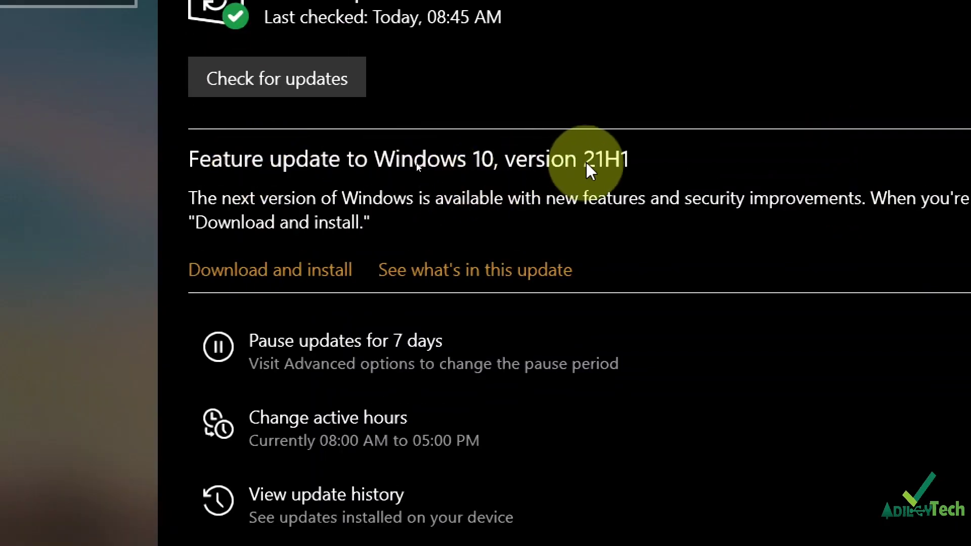
Open the About page of the System settings and go to its Windows specifications
{"action": "left_click", "coordinate": [265, 278]}
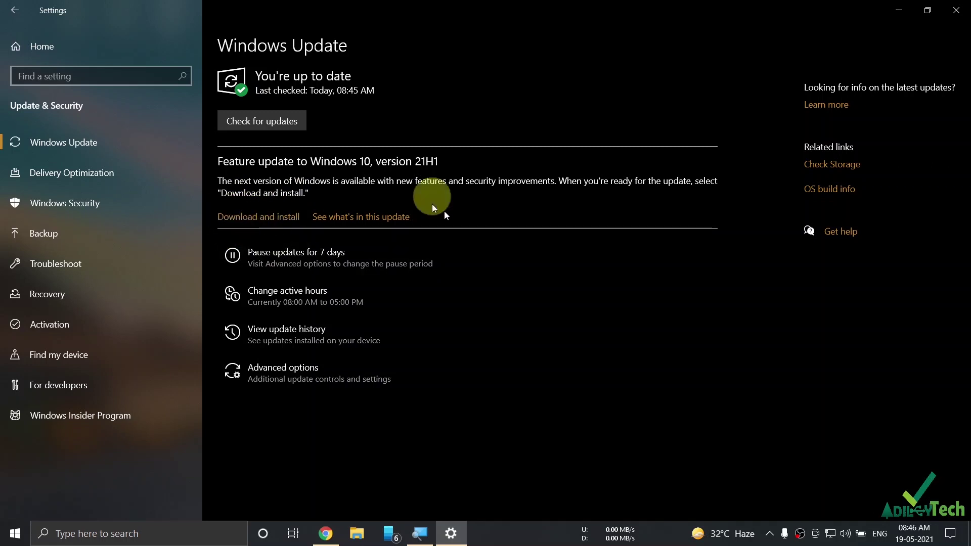
{"action": "left_click", "coordinate": [44, 47]}
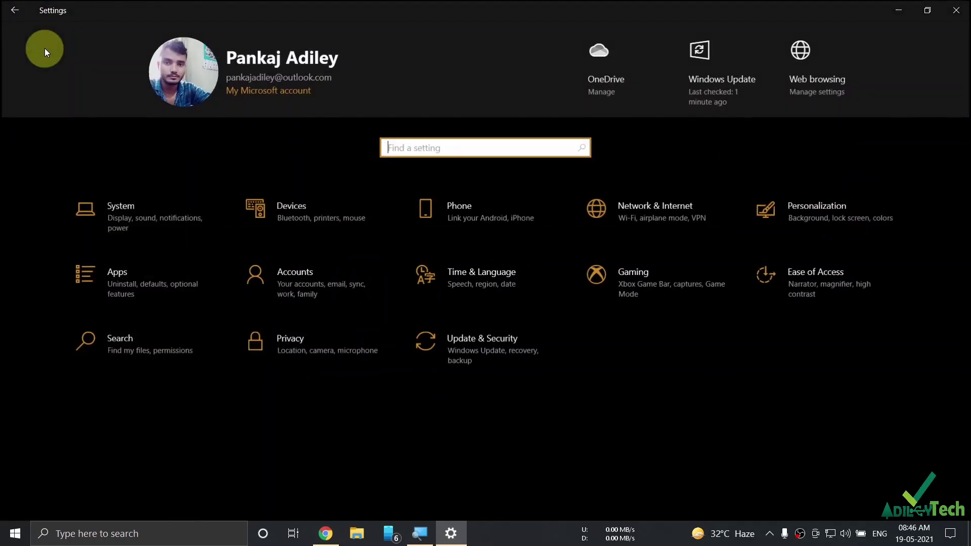
{"action": "left_click", "coordinate": [150, 223]}
{"action": "scroll", "coordinate": [116, 278], "scroll_direction": "down", "scroll_amount": 3}
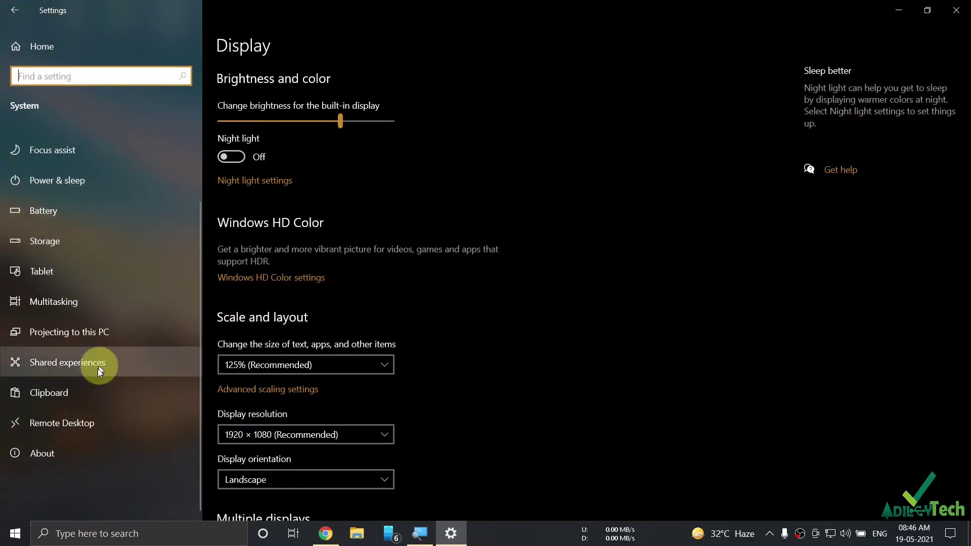
{"action": "left_click", "coordinate": [71, 451]}
{"action": "scroll", "coordinate": [380, 339], "scroll_direction": "down", "scroll_amount": 3}
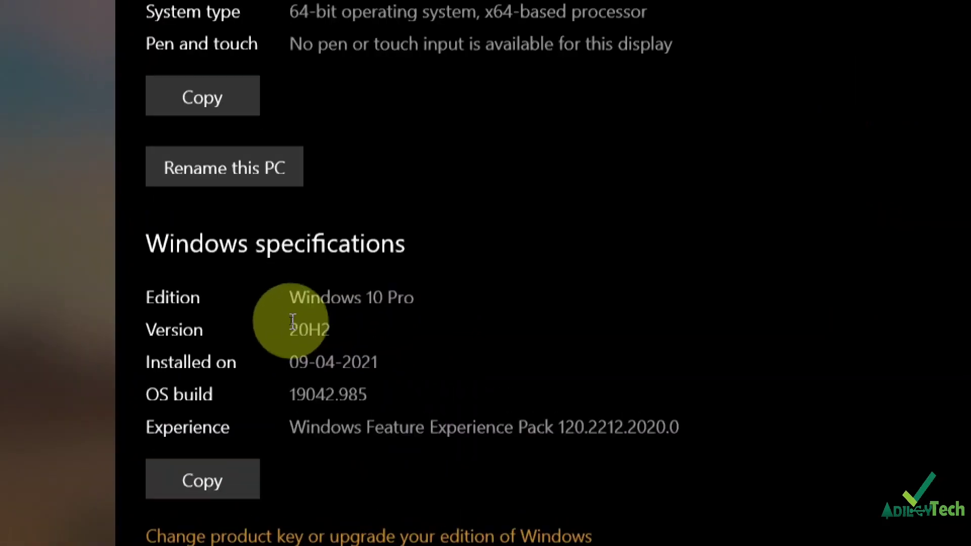
Check the installed Windows version and installation date in the Windows specifications, and close Settings
{"action": "left_click_drag", "start_coordinate": [289, 329], "coordinate": [347, 335]}
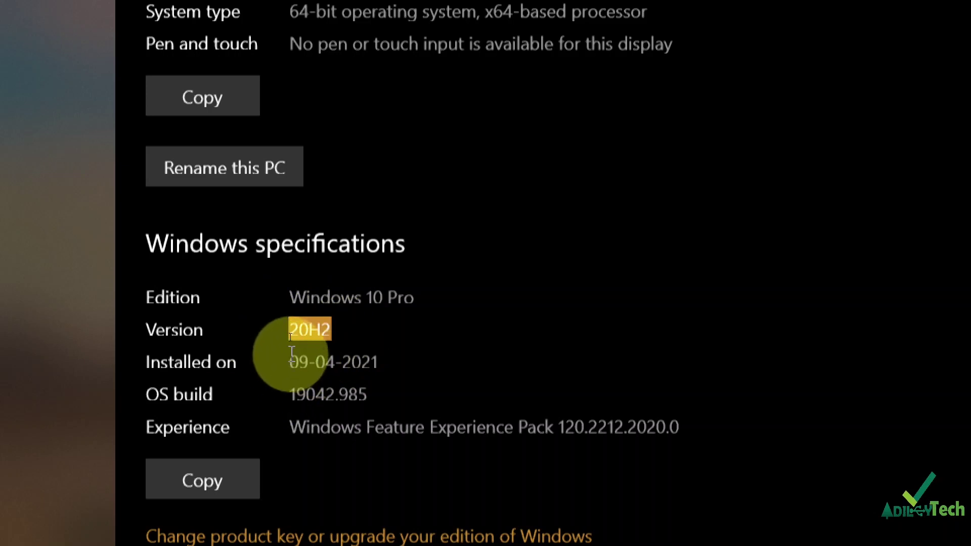
{"action": "left_click_drag", "start_coordinate": [289, 362], "coordinate": [386, 358]}
{"action": "left_click", "coordinate": [455, 356]}
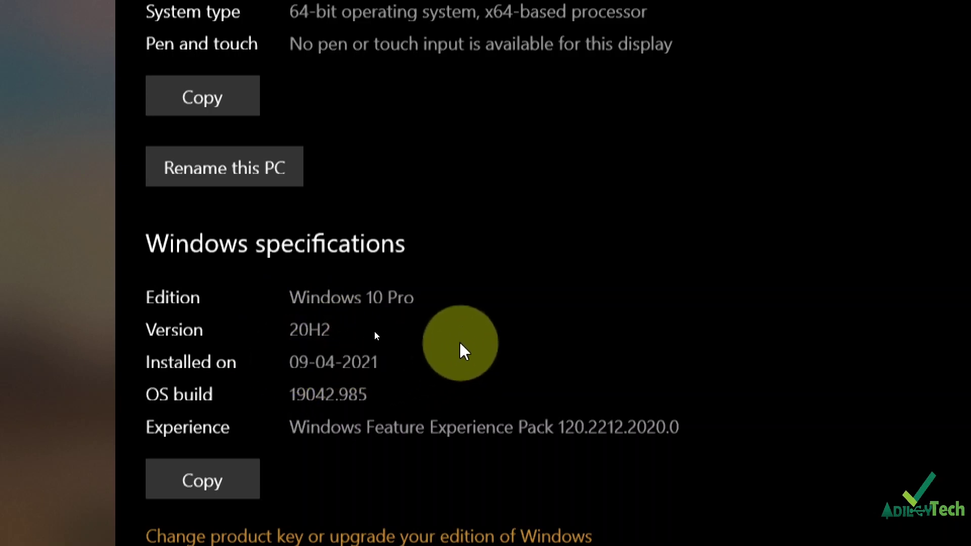
{"action": "double_click", "coordinate": [293, 330]}
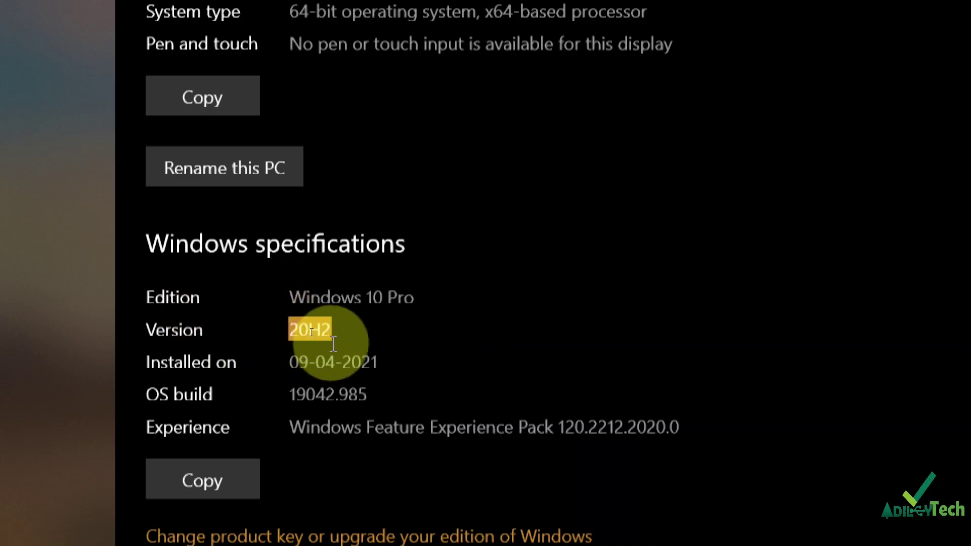
{"action": "left_click", "coordinate": [457, 350]}
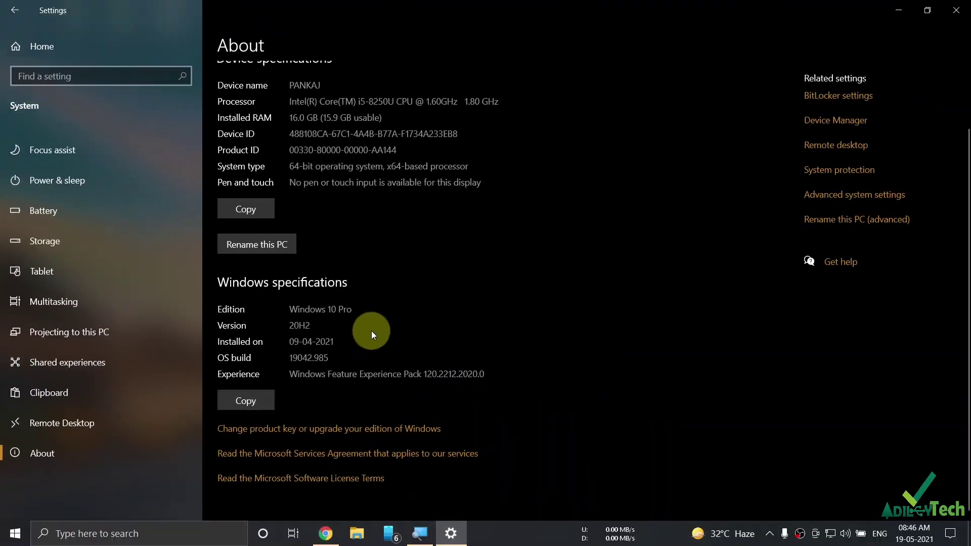
{"action": "left_click", "coordinate": [957, 10]}
Switch to File Explorer, check the free space on drives C:, D: and E: in This PC, and close the window
{"action": "left_click", "coordinate": [365, 538]}
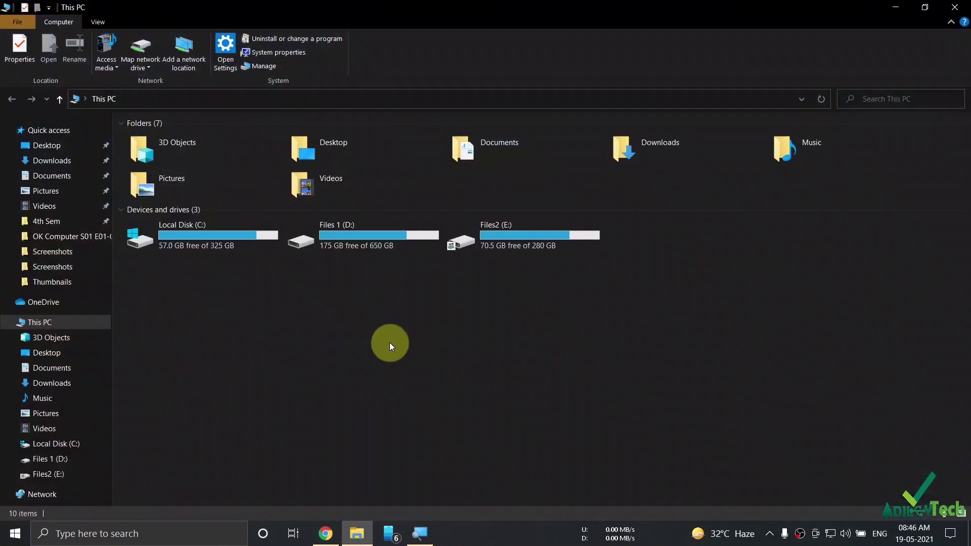
{"action": "left_click", "coordinate": [174, 228]}
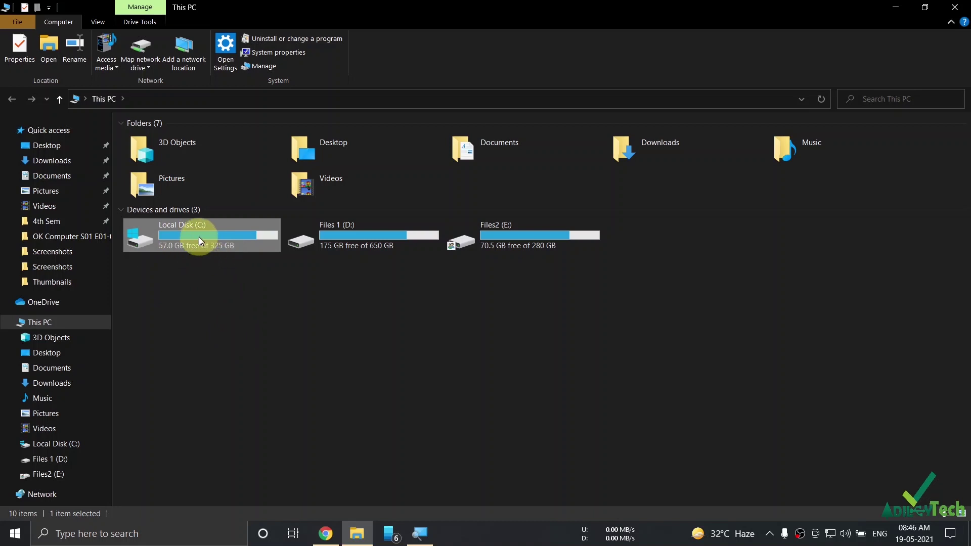
{"action": "left_click", "coordinate": [362, 238]}
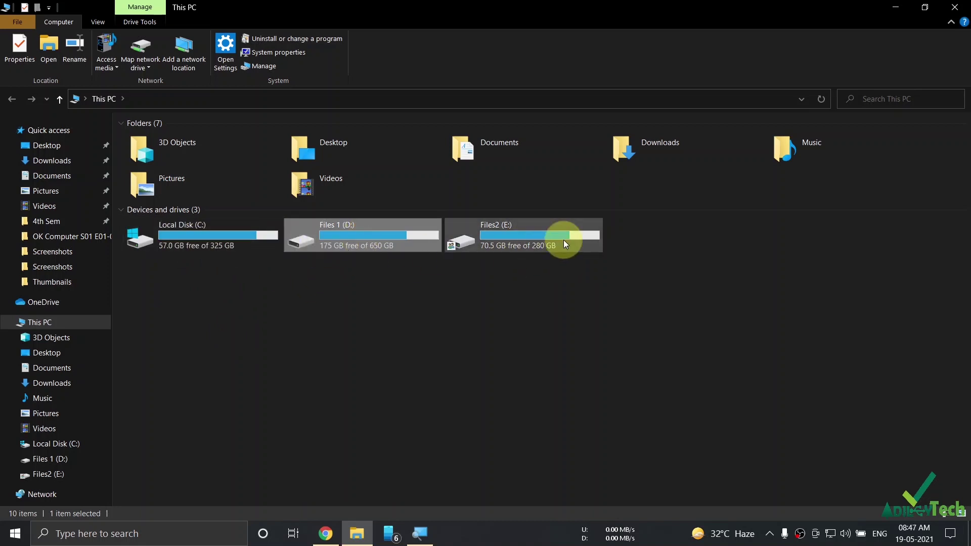
{"action": "left_click", "coordinate": [511, 250]}
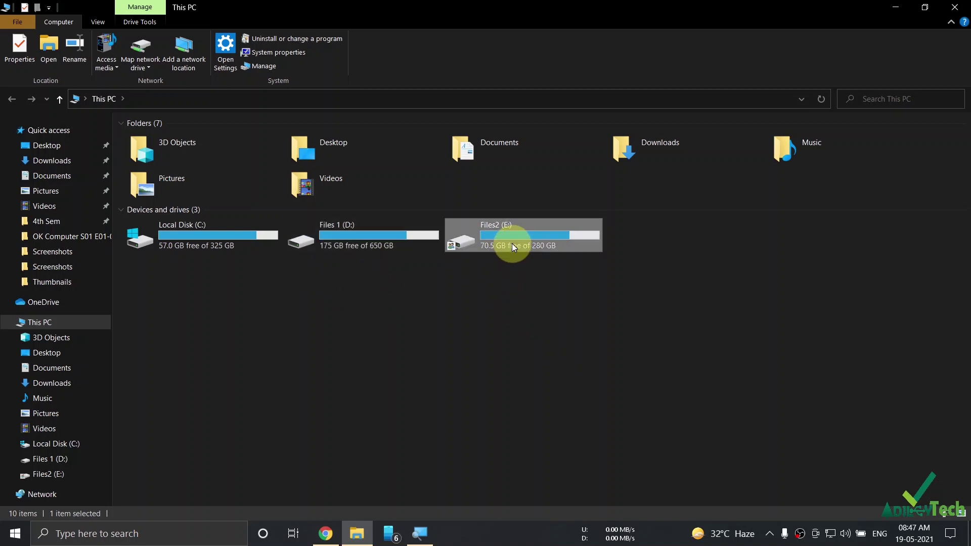
{"action": "left_click", "coordinate": [314, 314]}
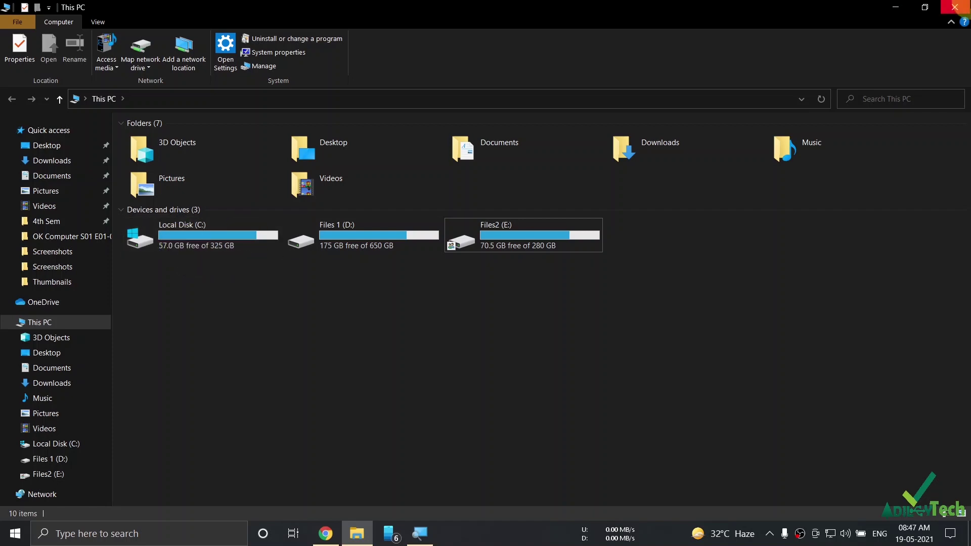
{"action": "left_click", "coordinate": [959, 6]}
Switch to Chrome, search for "windows 10 iso" and open Microsoft's Windows 10 Disc Image download result
{"action": "left_click", "coordinate": [323, 531]}
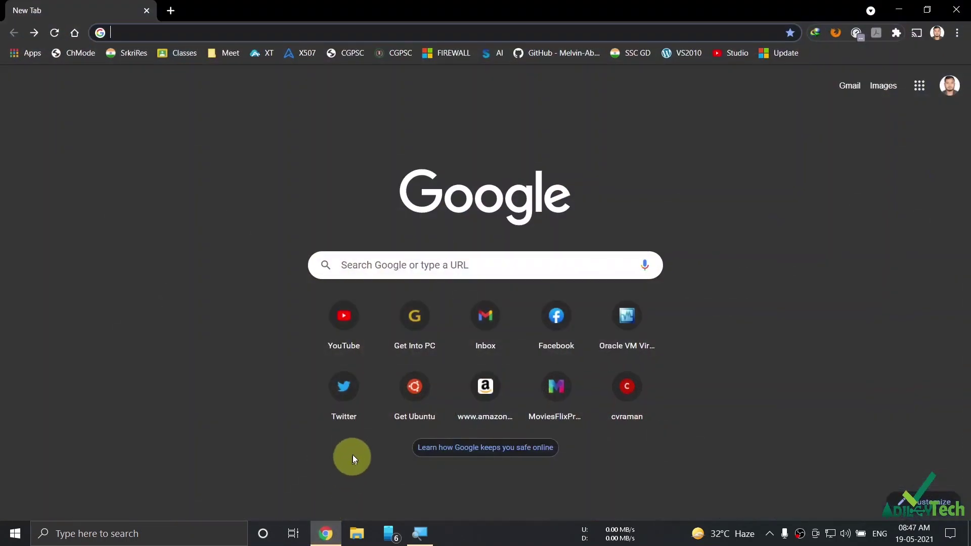
{"action": "left_click", "coordinate": [160, 43]}
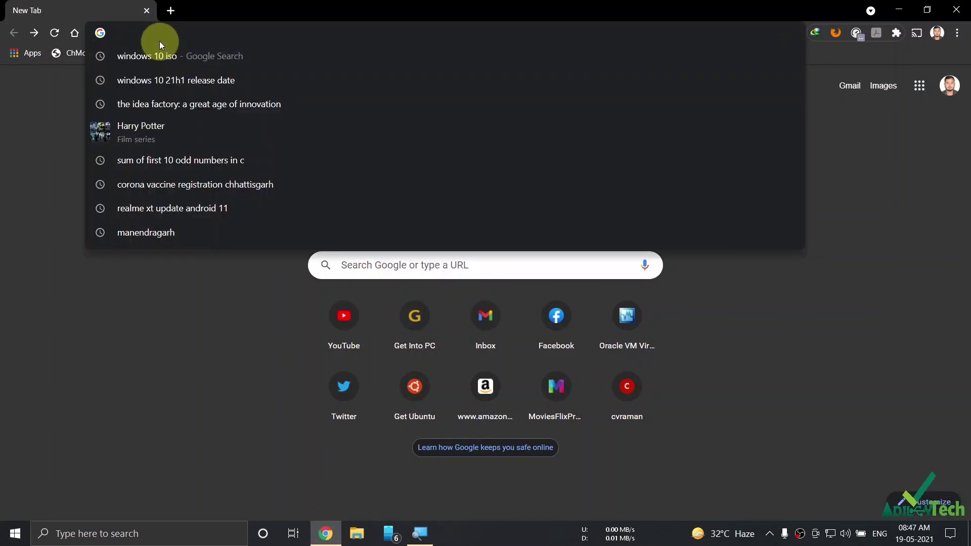
{"action": "left_click", "coordinate": [159, 50]}
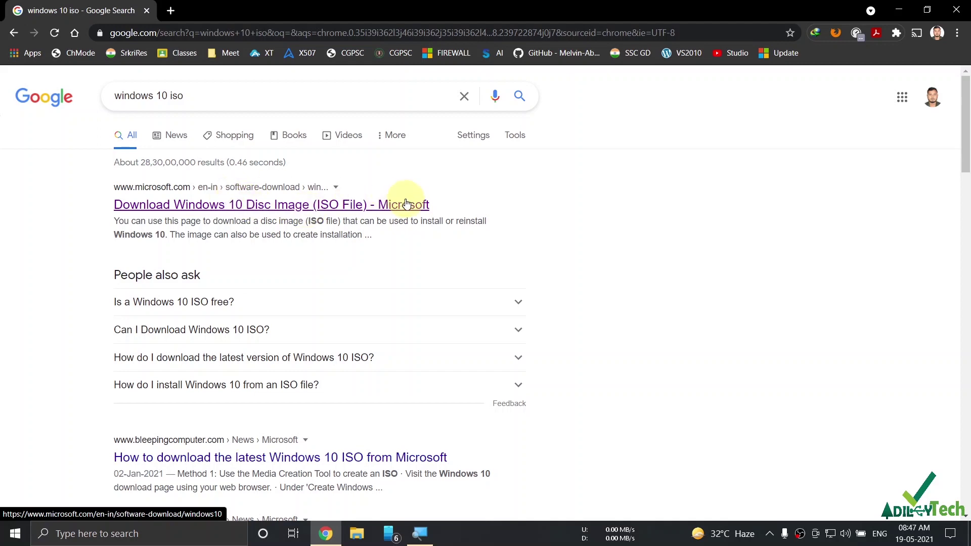
{"action": "left_click", "coordinate": [221, 206]}
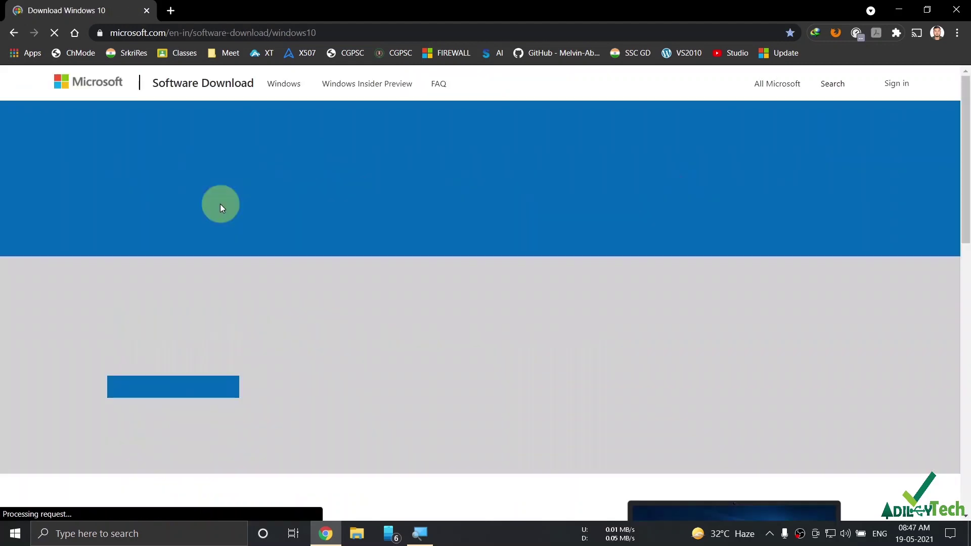
Examine the Windows 10 May 2021 Update and installation media sections of the Download Windows 10 page
{"action": "scroll", "coordinate": [342, 253], "scroll_direction": "down", "scroll_amount": 2}
{"action": "scroll", "coordinate": [342, 253], "scroll_direction": "down", "scroll_amount": 9}
{"action": "scroll", "coordinate": [342, 253], "scroll_direction": "up", "scroll_amount": 10}
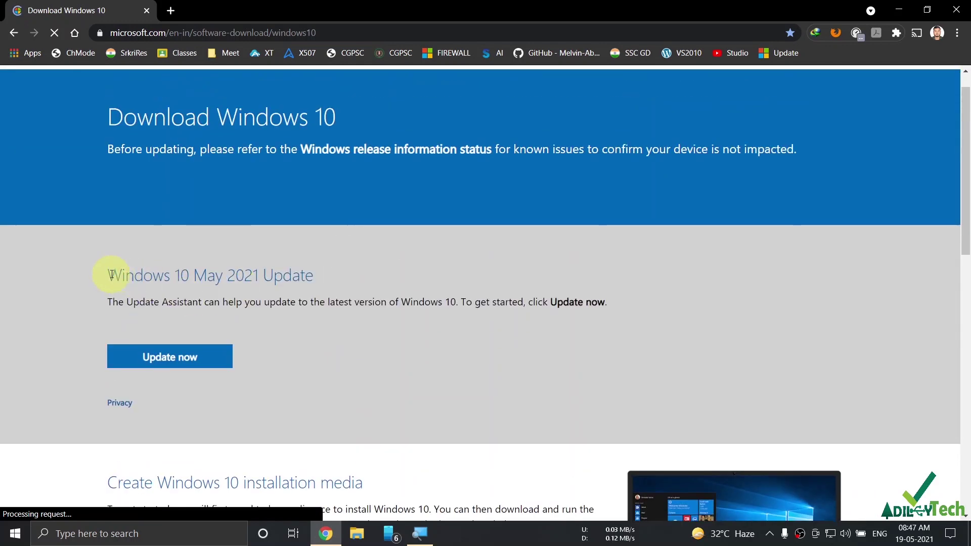
{"action": "left_click_drag", "start_coordinate": [112, 275], "coordinate": [317, 282]}
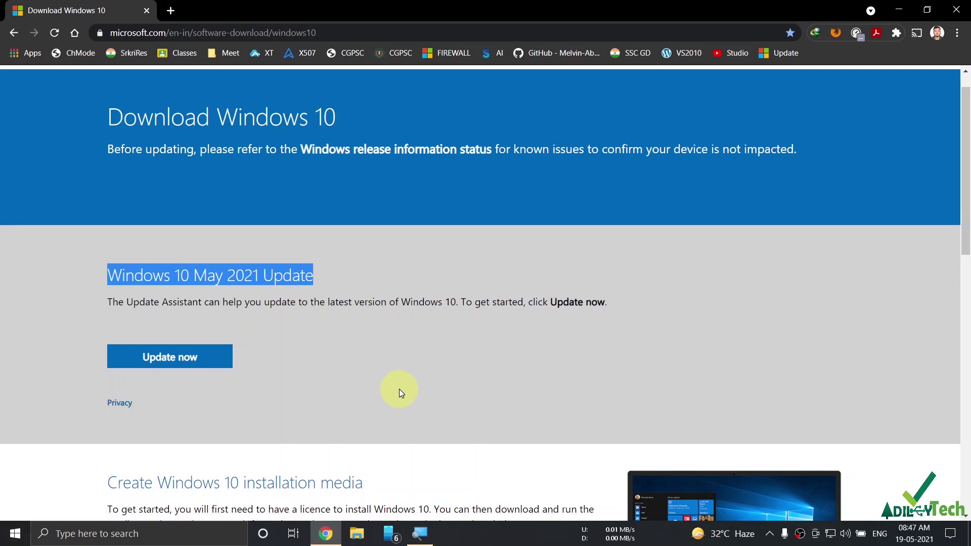
{"action": "scroll", "coordinate": [399, 389], "scroll_direction": "down", "scroll_amount": 5}
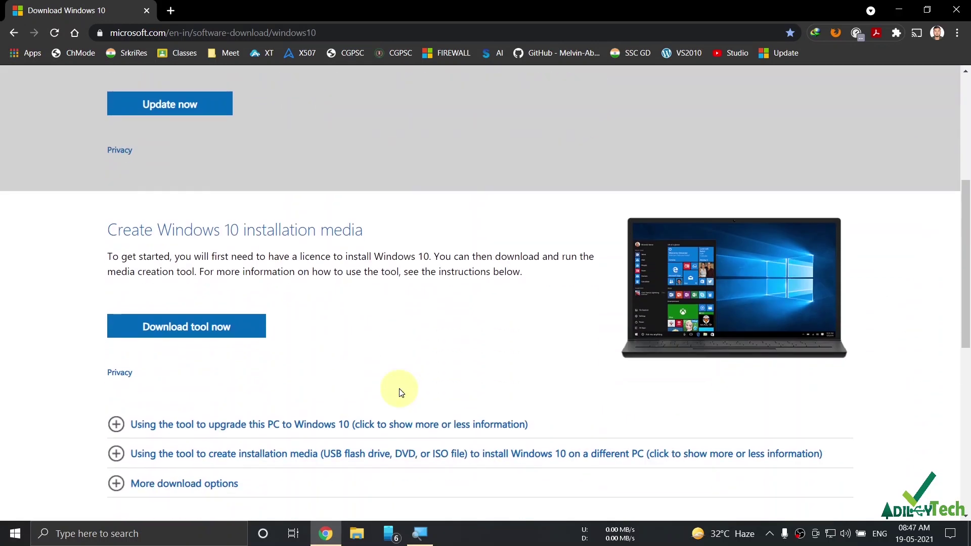
{"action": "scroll", "coordinate": [401, 390], "scroll_direction": "up", "scroll_amount": 5}
{"action": "scroll", "coordinate": [390, 373], "scroll_direction": "down", "scroll_amount": 10}
{"action": "scroll", "coordinate": [382, 334], "scroll_direction": "down", "scroll_amount": 2}
{"action": "scroll", "coordinate": [379, 331], "scroll_direction": "up", "scroll_amount": 10}
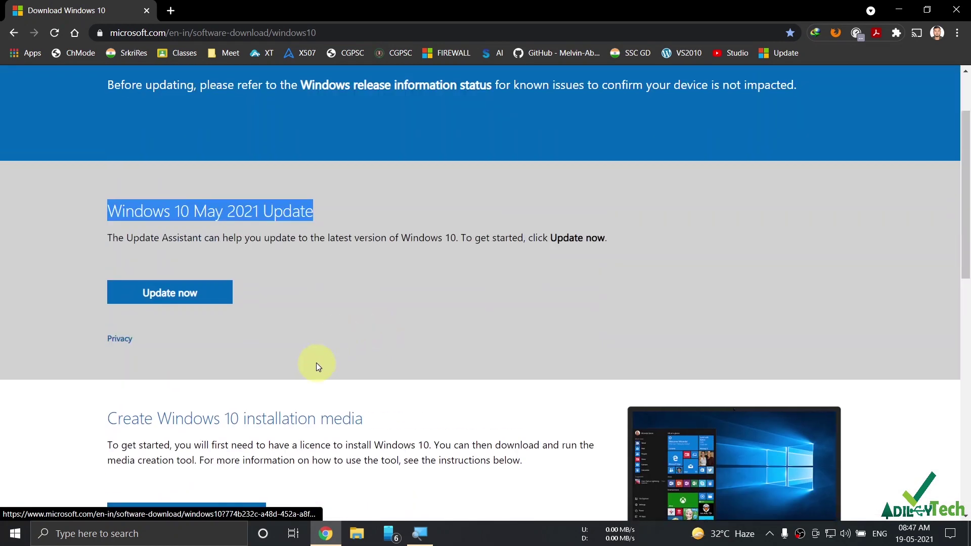
{"action": "scroll", "coordinate": [316, 364], "scroll_direction": "down", "scroll_amount": 8}
{"action": "scroll", "coordinate": [223, 213], "scroll_direction": "up", "scroll_amount": 3}
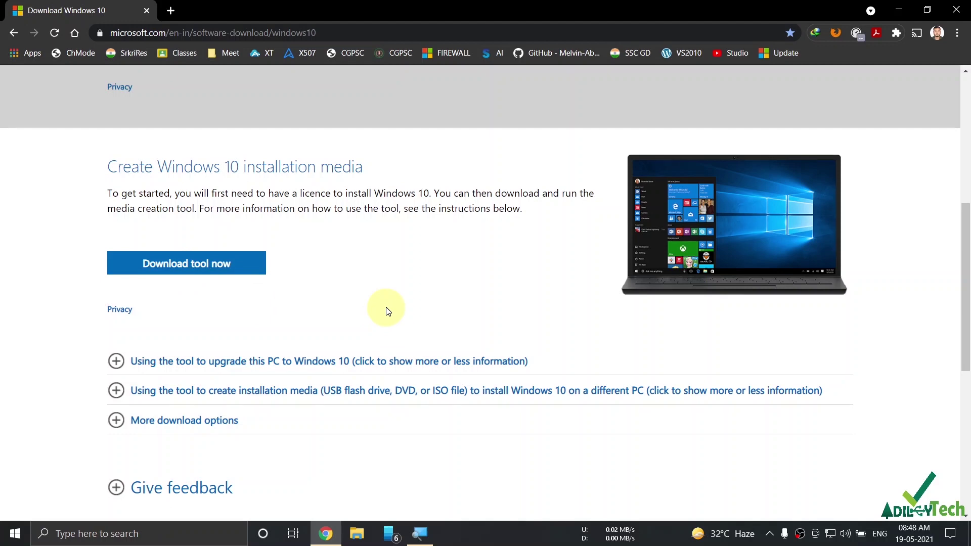
{"action": "scroll", "coordinate": [387, 308], "scroll_direction": "up", "scroll_amount": 2}
{"action": "scroll", "coordinate": [387, 308], "scroll_direction": "down", "scroll_amount": 4}
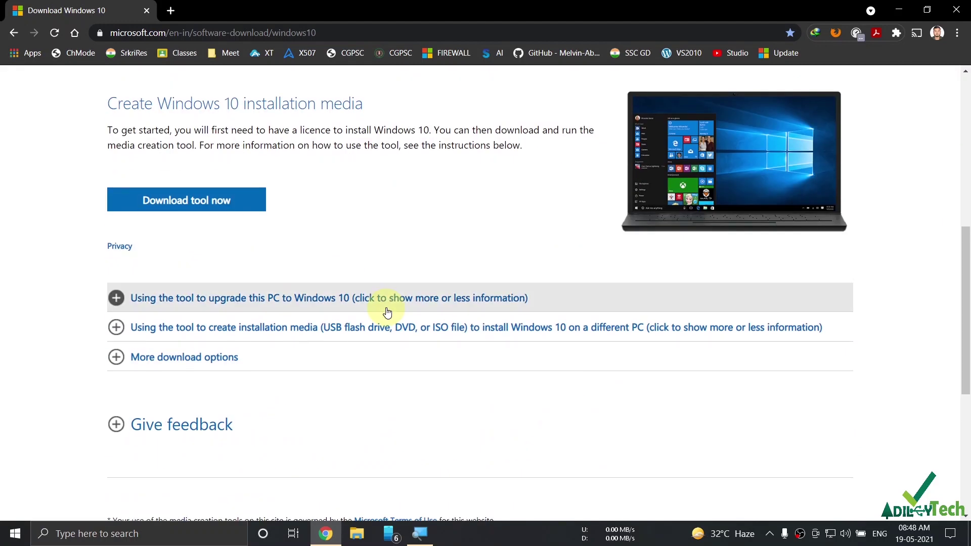
{"action": "scroll", "coordinate": [387, 312], "scroll_direction": "down", "scroll_amount": 1}
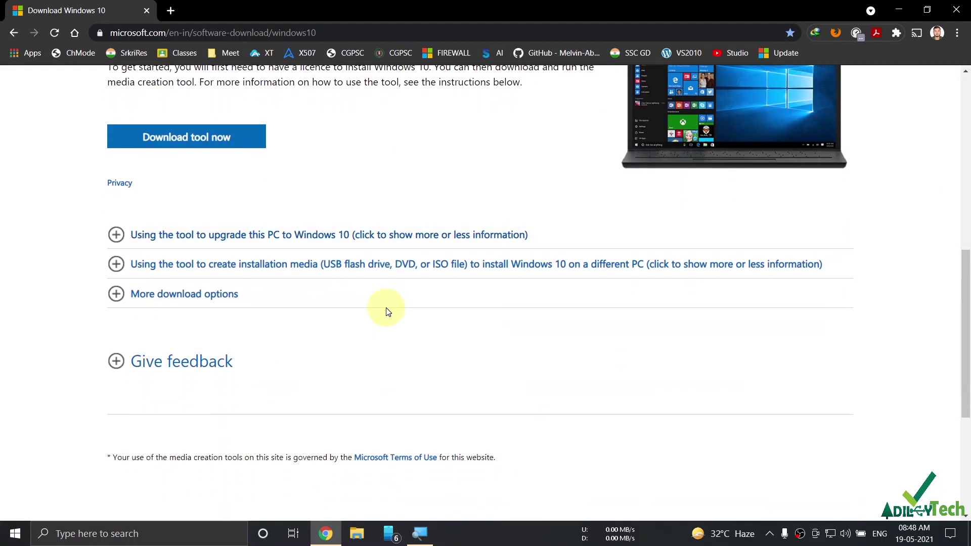
{"action": "scroll", "coordinate": [388, 312], "scroll_direction": "up", "scroll_amount": 2}
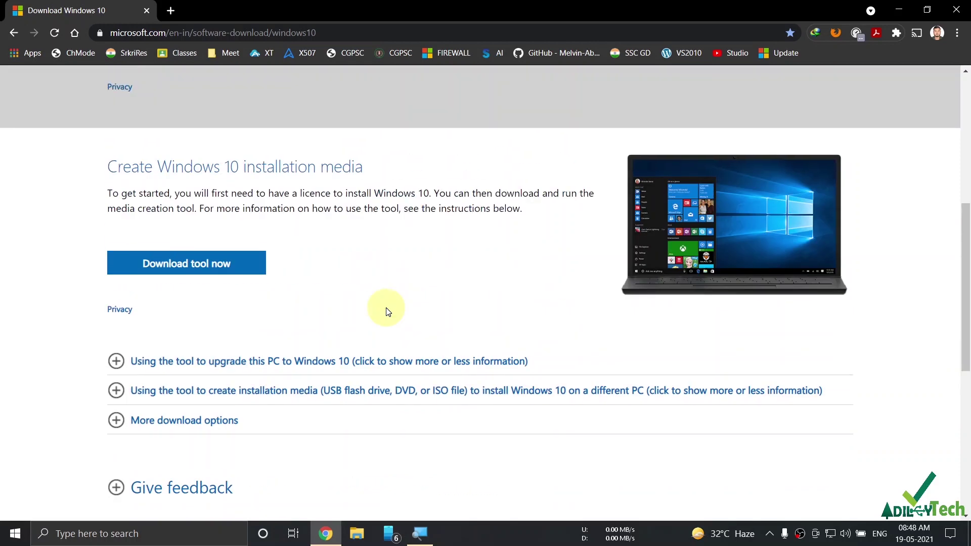
Open the developer tools on the Download Windows 10 page, enable device emulation and reload the page
{"action": "scroll", "coordinate": [387, 312], "scroll_direction": "up", "scroll_amount": 5}
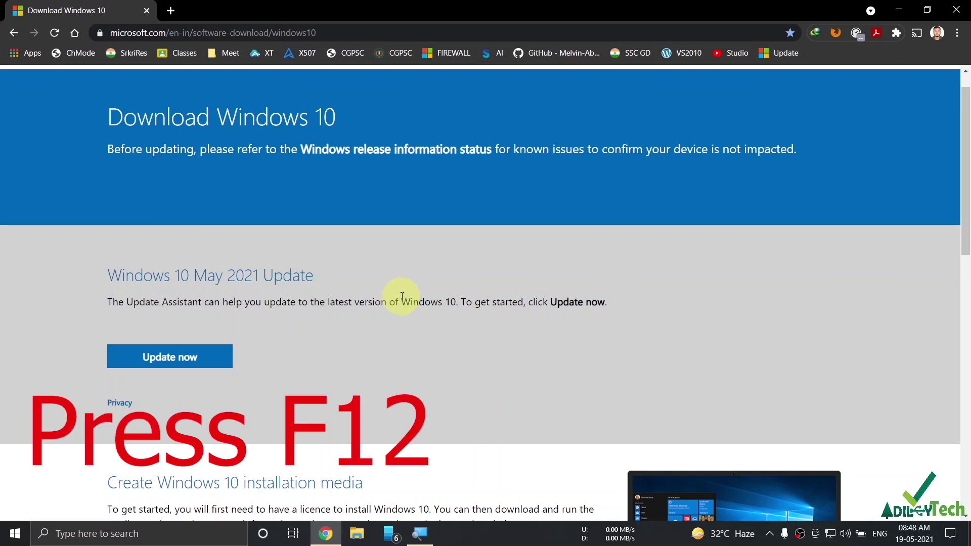
{"action": "scroll", "coordinate": [402, 296], "scroll_direction": "up", "scroll_amount": 1}
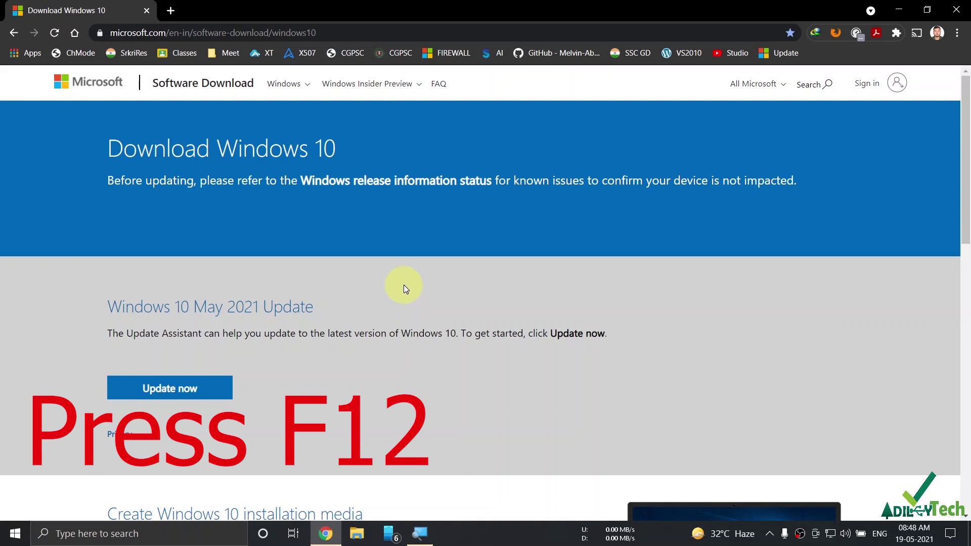
{"action": "key", "text": "F12"}
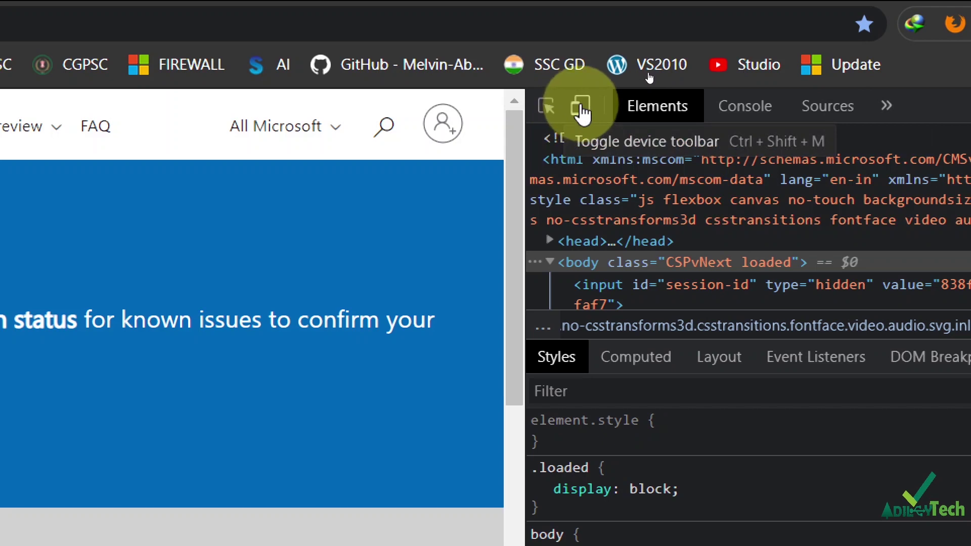
{"action": "left_click", "coordinate": [582, 108]}
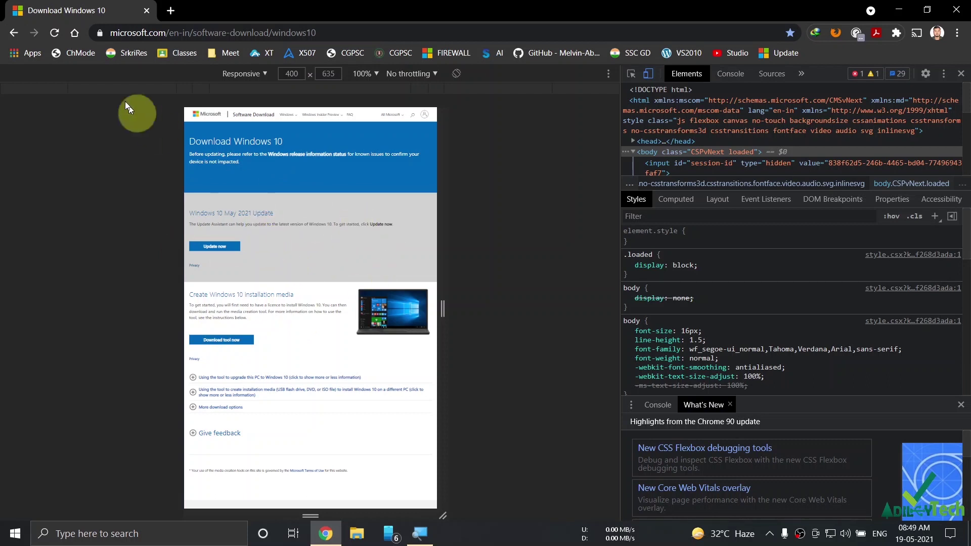
{"action": "left_click", "coordinate": [53, 34]}
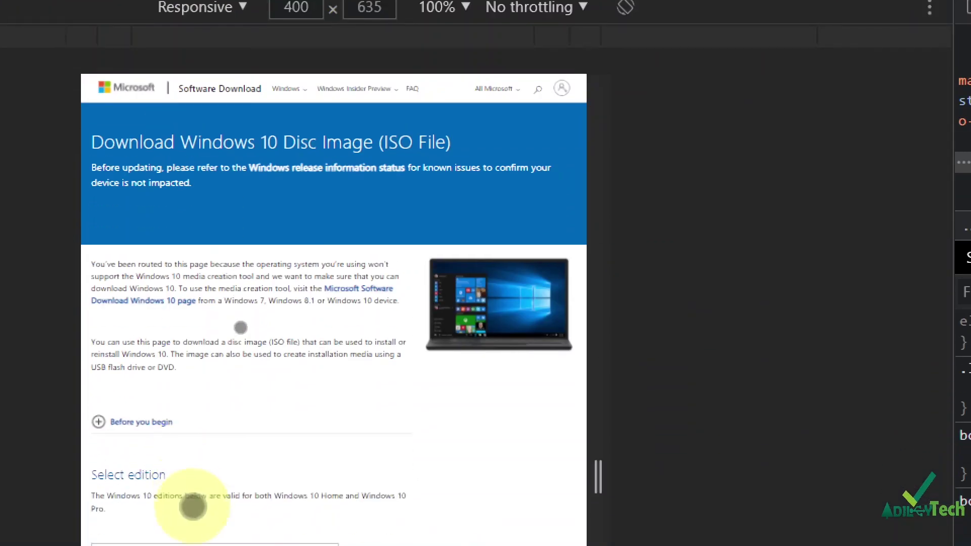
Select Windows 10 under the May 2021 Update as the edition and confirm it
{"action": "left_click", "coordinate": [138, 355]}
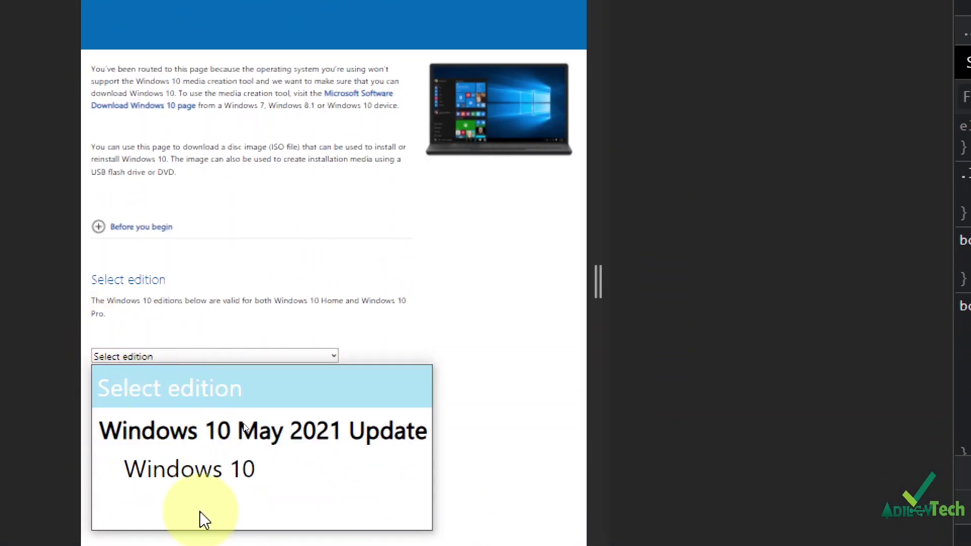
{"action": "left_click", "coordinate": [232, 470]}
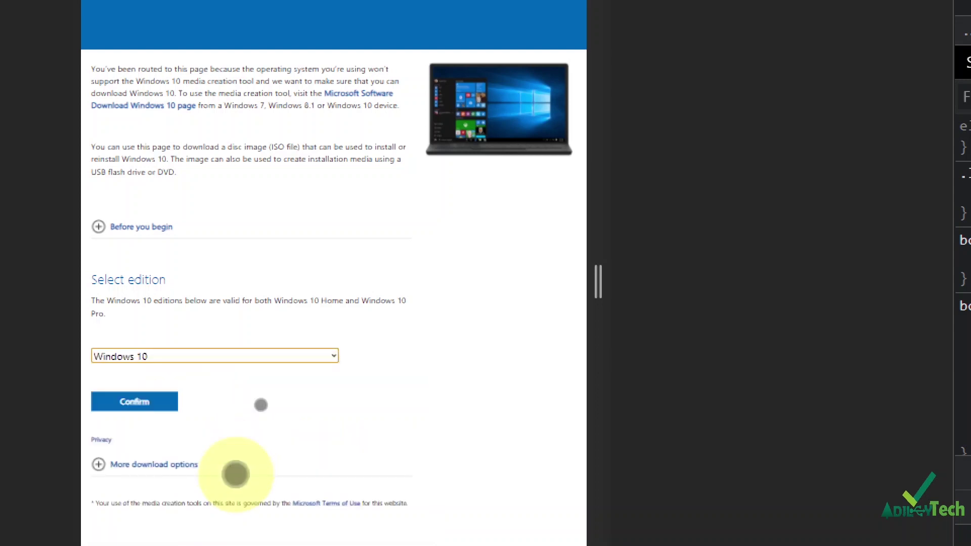
{"action": "left_click", "coordinate": [134, 401]}
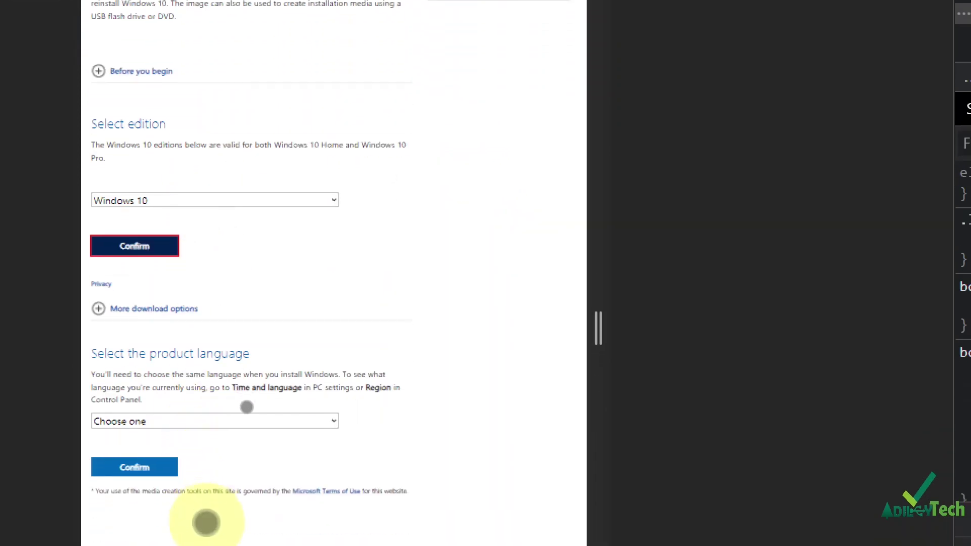
Select English as the product language for Windows 10 and confirm it
{"action": "left_click", "coordinate": [139, 422]}
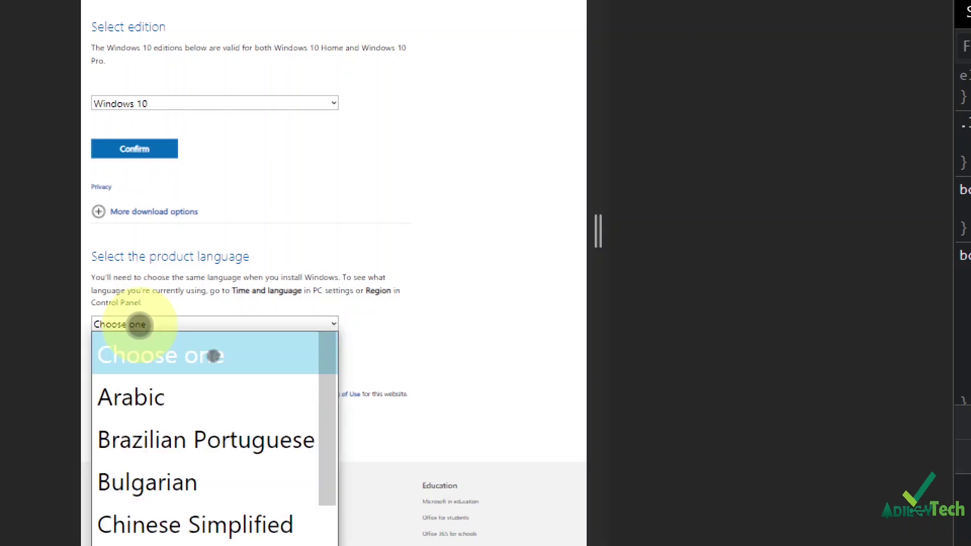
{"action": "scroll", "coordinate": [225, 452], "scroll_direction": "down", "scroll_amount": 4}
{"action": "scroll", "coordinate": [212, 380], "scroll_direction": "up", "scroll_amount": 4}
{"action": "scroll", "coordinate": [190, 432], "scroll_direction": "down", "scroll_amount": 2}
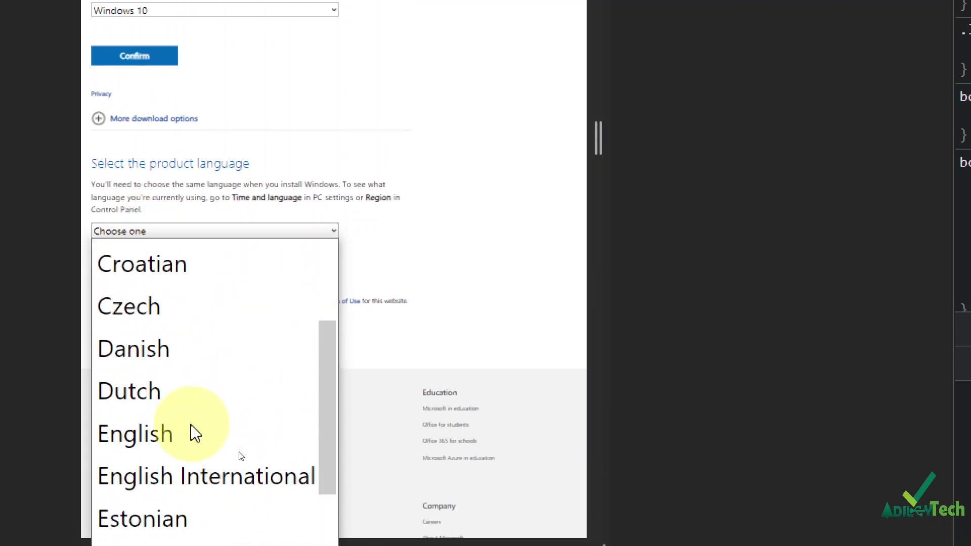
{"action": "left_click", "coordinate": [122, 436]}
{"action": "left_click", "coordinate": [160, 282]}
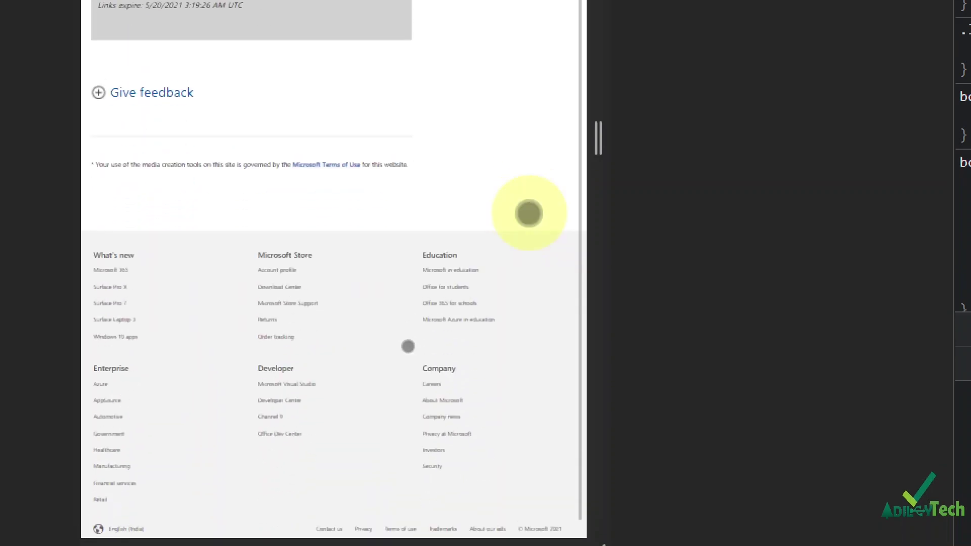
Start the 64-bit download of the Windows 10 English ISO
{"action": "scroll", "coordinate": [526, 192], "scroll_direction": "up", "scroll_amount": 2}
{"action": "scroll", "coordinate": [470, 41], "scroll_direction": "up", "scroll_amount": 5}
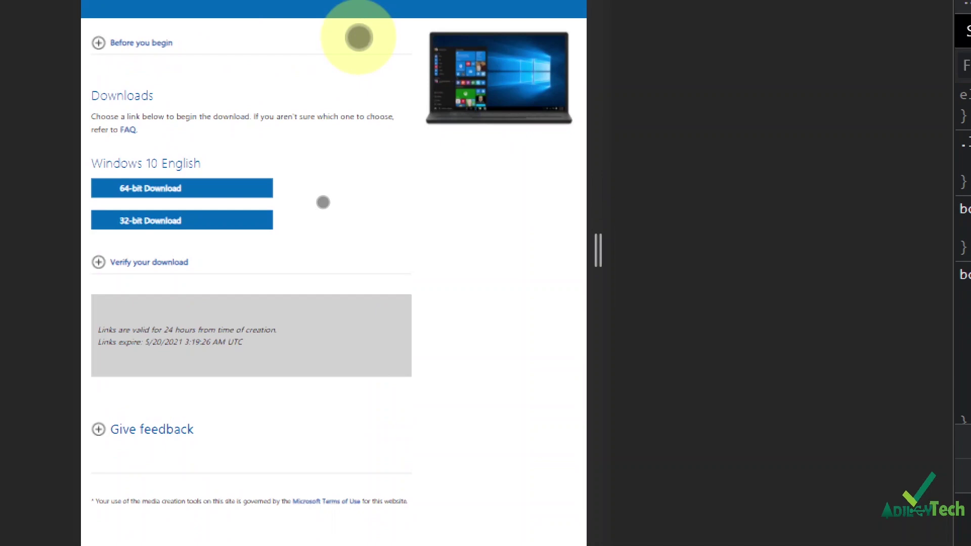
{"action": "left_click", "coordinate": [151, 190]}
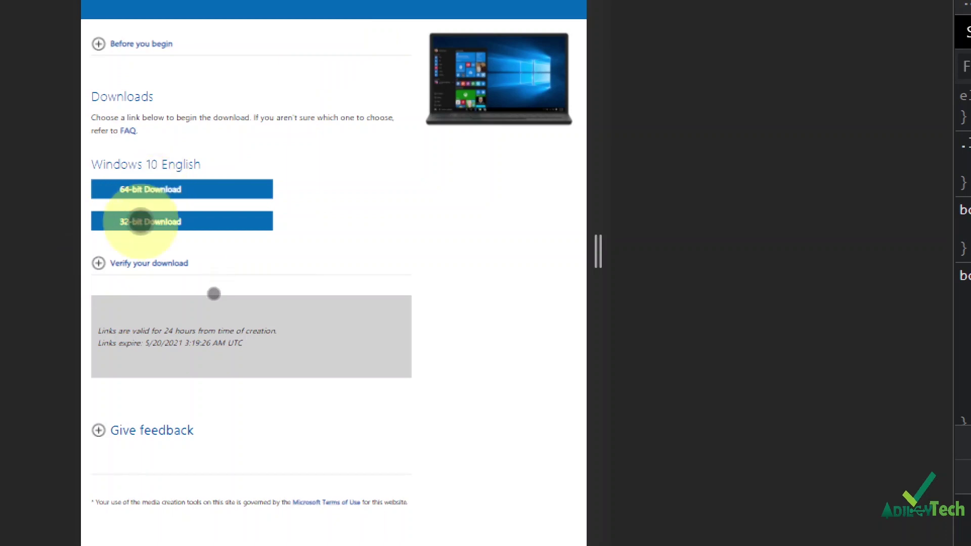
{"action": "left_click", "coordinate": [131, 189]}
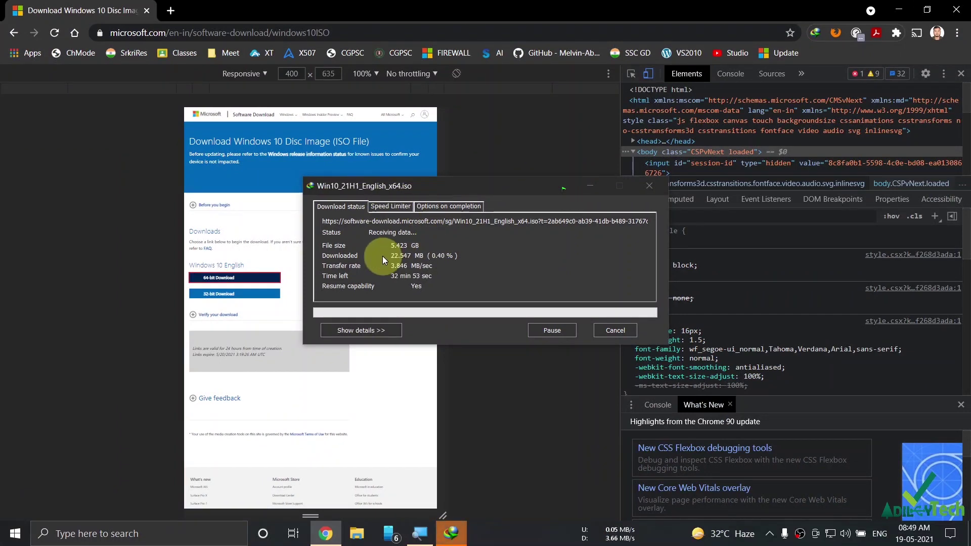
Pause and cancel the Win10_21H1_English_x64.iso download, and close the Microsoft download page
{"action": "left_click", "coordinate": [550, 331]}
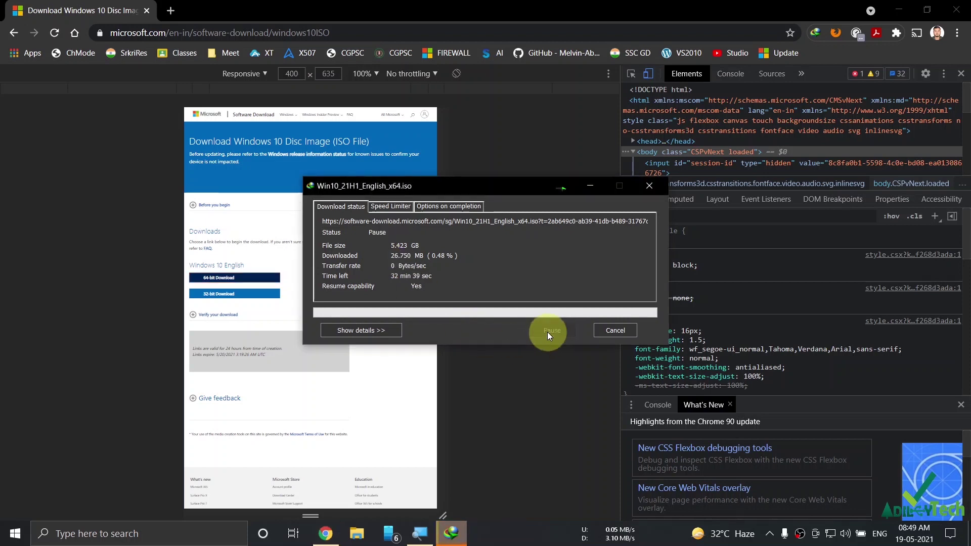
{"action": "left_click", "coordinate": [606, 329]}
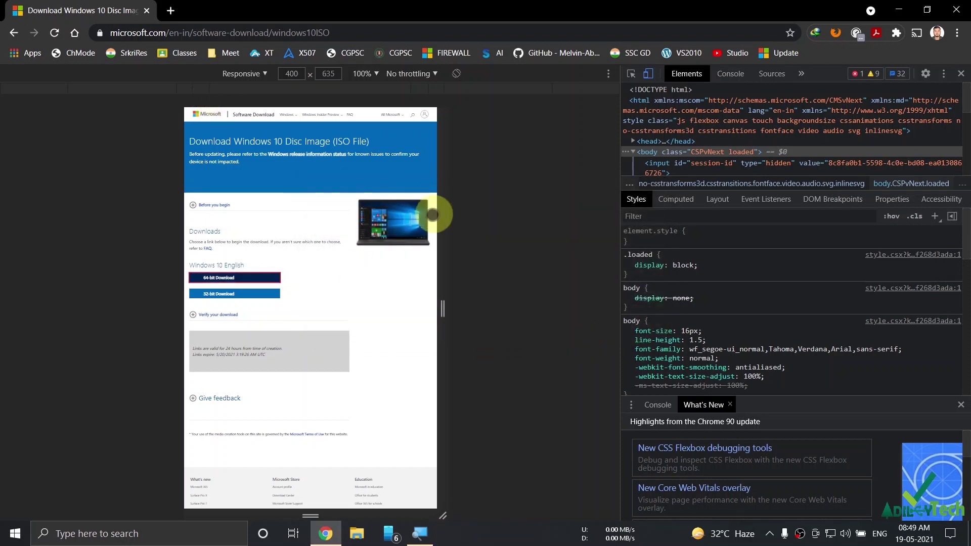
{"action": "left_click", "coordinate": [150, 12]}
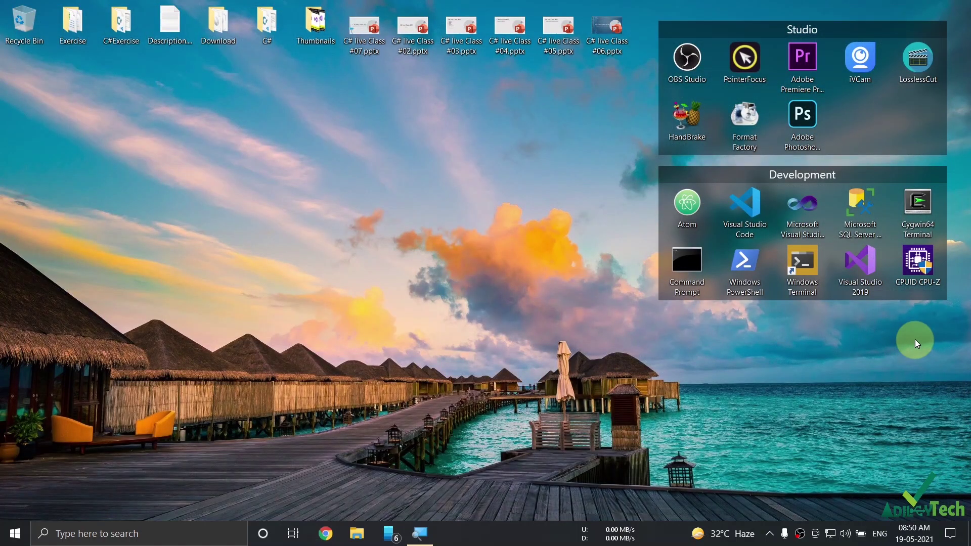
Open the Windows 10 folder on the desktop and select Win10_21H1_English_x64.iso
{"action": "left_click_drag", "start_coordinate": [970, 378], "coordinate": [243, 400]}
{"action": "double_click", "coordinate": [167, 94]}
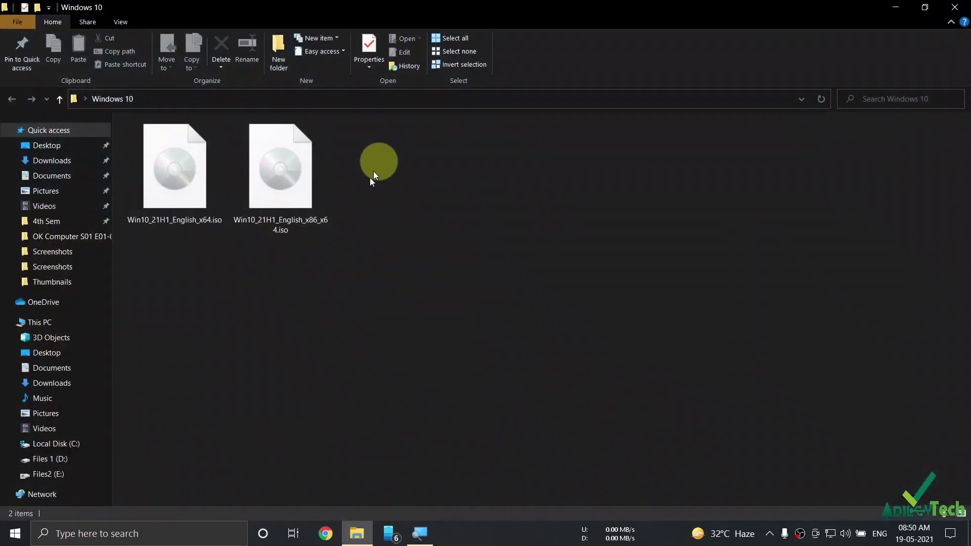
{"action": "left_click", "coordinate": [178, 194]}
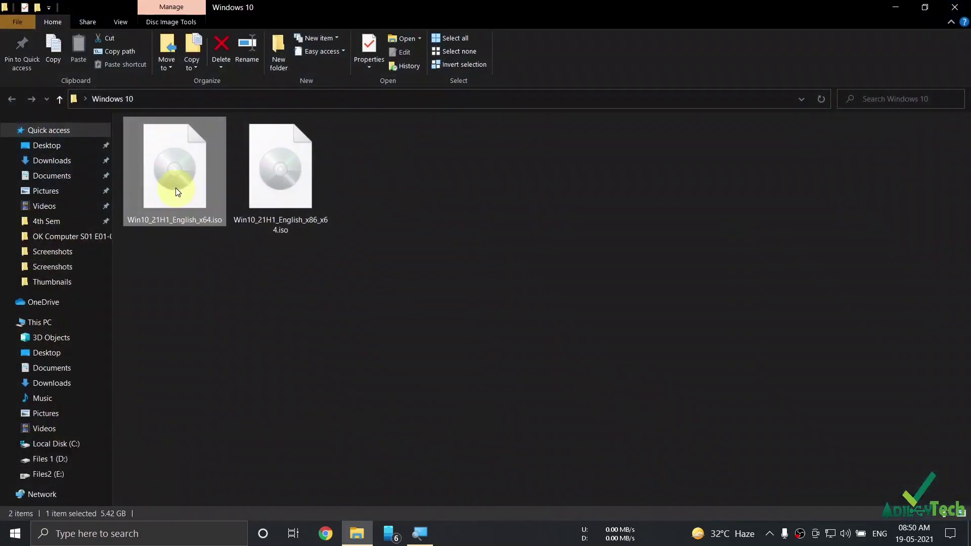
{"action": "left_click", "coordinate": [163, 238]}
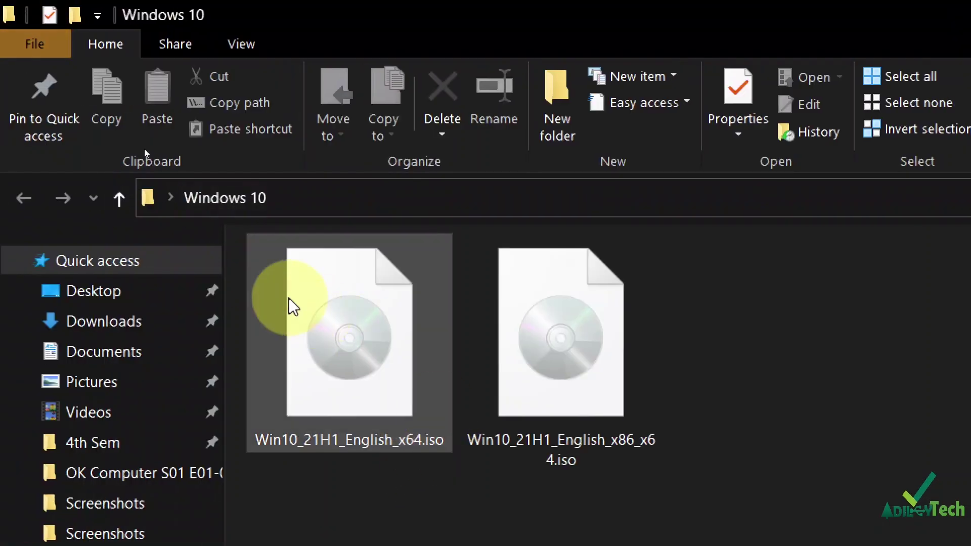
{"action": "left_click", "coordinate": [1, 47]}
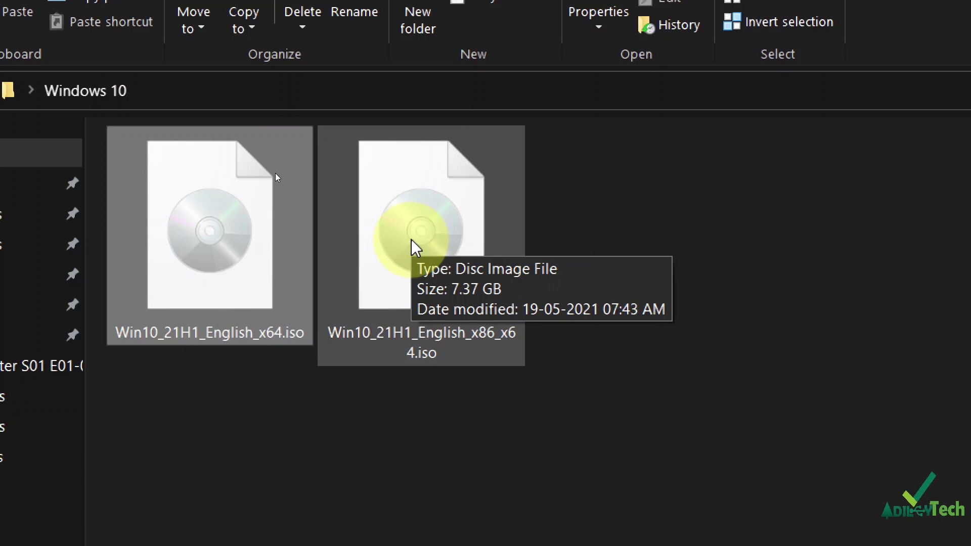
Check the file size of Win10_21H1_English_x86_x64.iso in its properties and close them
{"action": "right_click", "coordinate": [411, 238]}
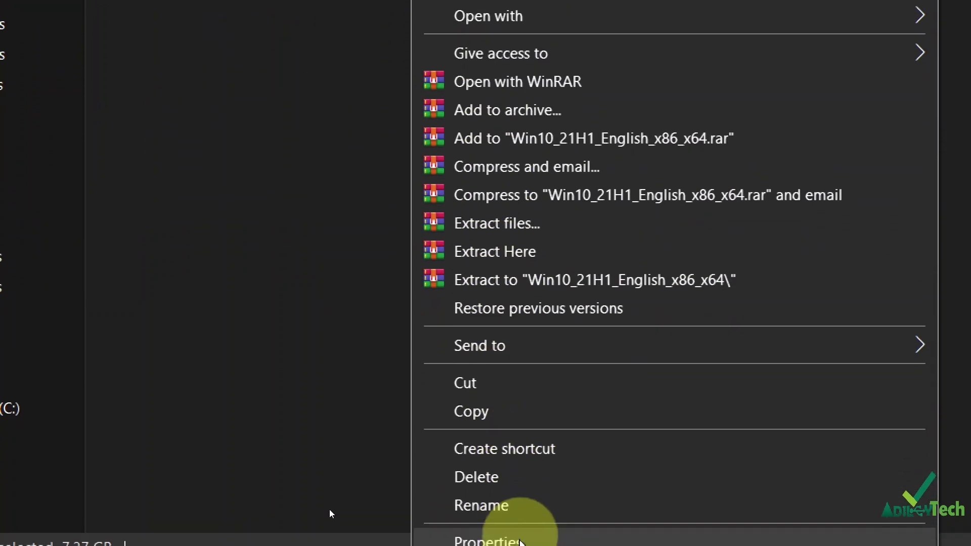
{"action": "left_click", "coordinate": [516, 536]}
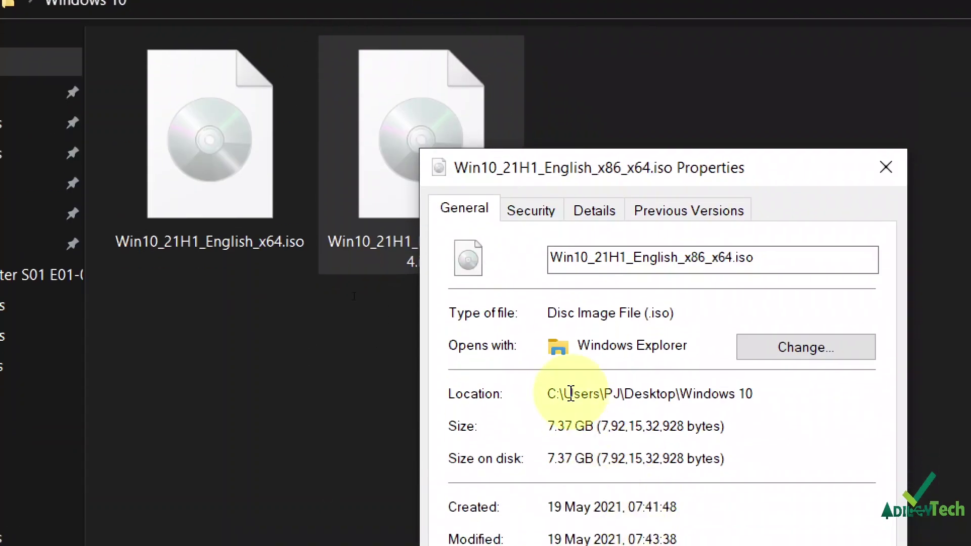
{"action": "left_click_drag", "start_coordinate": [550, 423], "coordinate": [586, 426]}
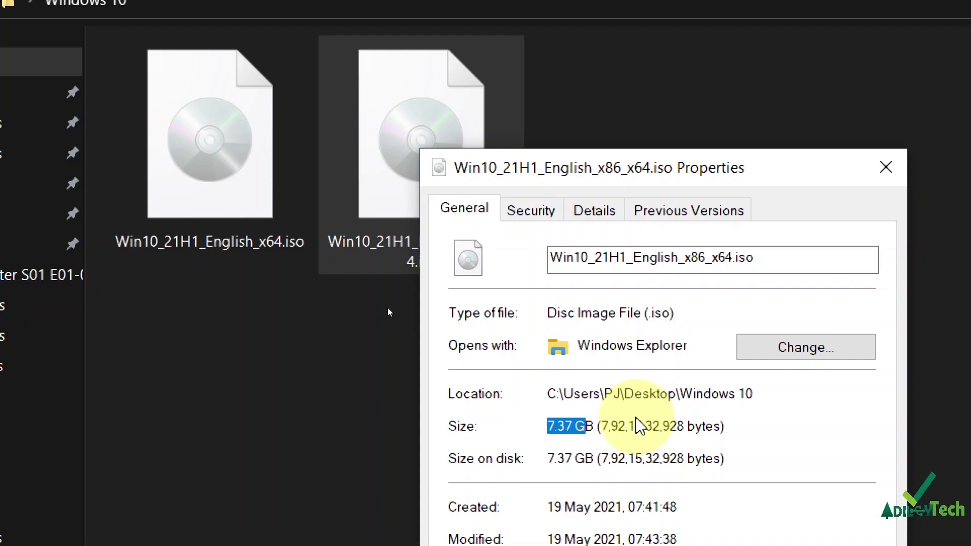
{"action": "left_click", "coordinate": [887, 167]}
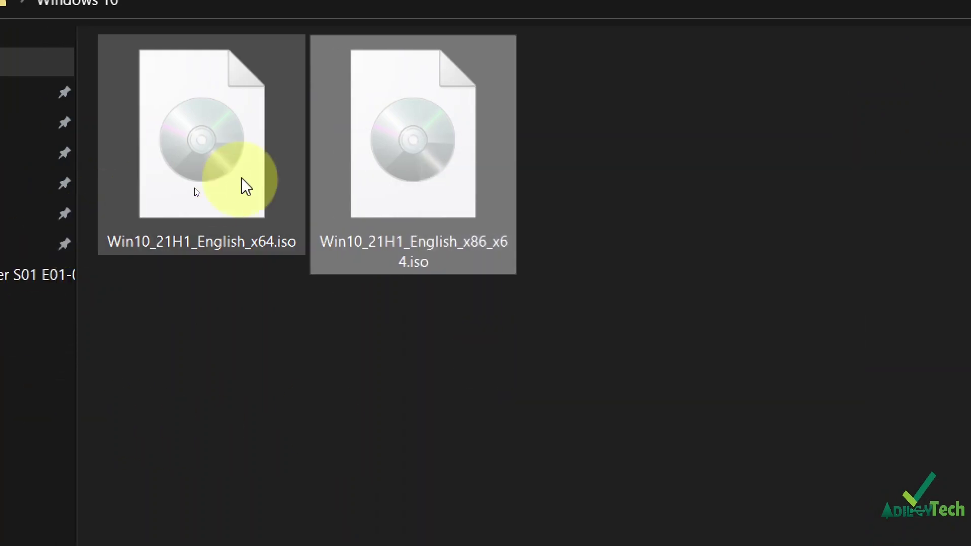
Check the type, size and modification date of Win10_21H1_English_x64.iso
{"action": "mouse_move", "coordinate": [197, 148]}
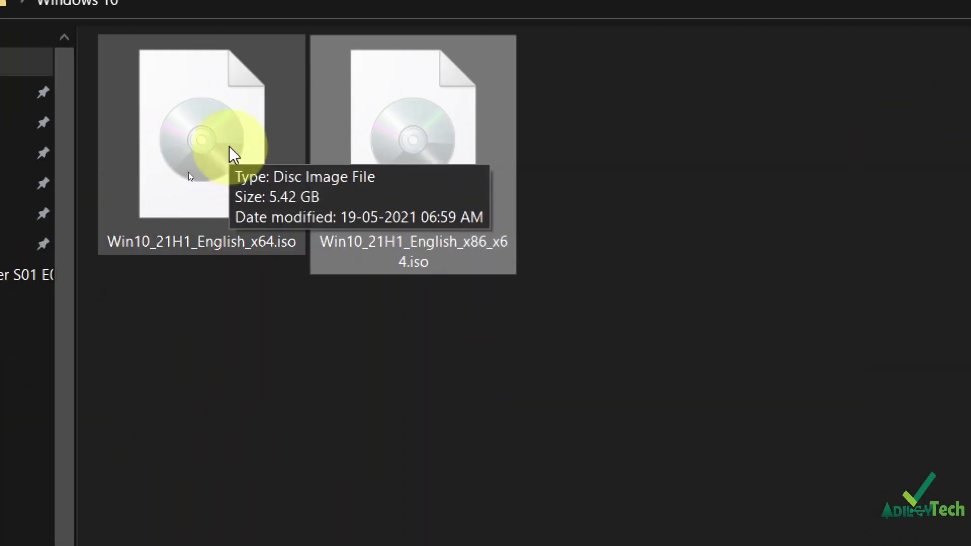
{"action": "left_click", "coordinate": [180, 157]}
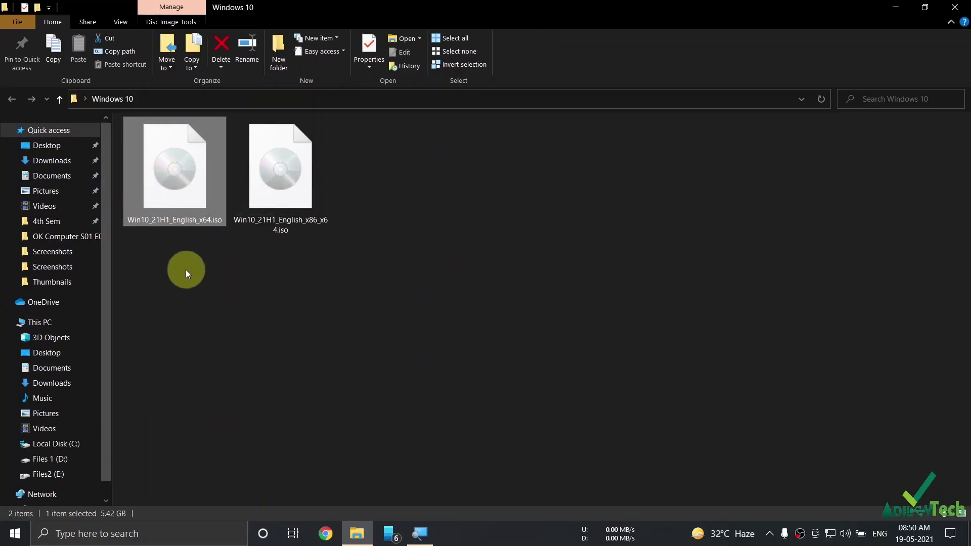
{"action": "left_click", "coordinate": [187, 273]}
{"action": "mouse_move", "coordinate": [173, 147]}
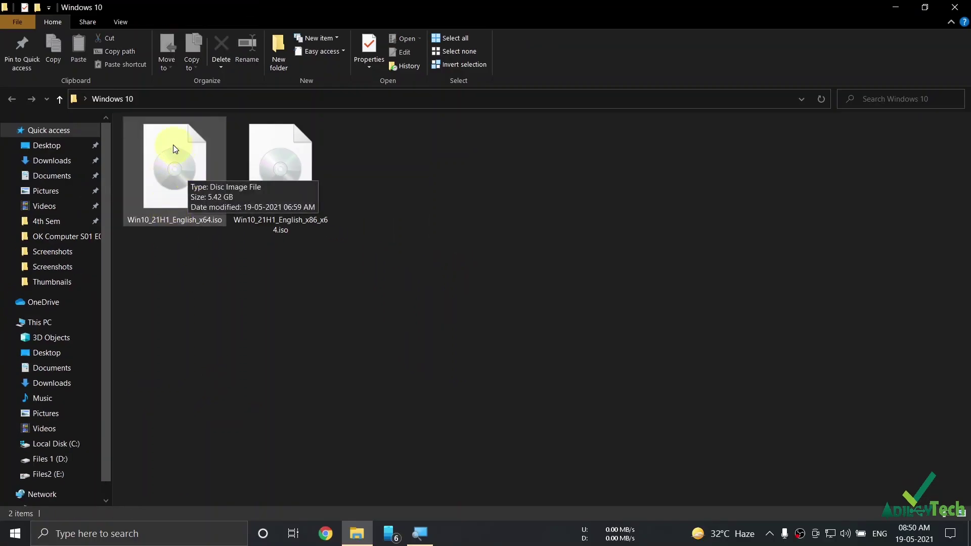
{"action": "left_click", "coordinate": [153, 160]}
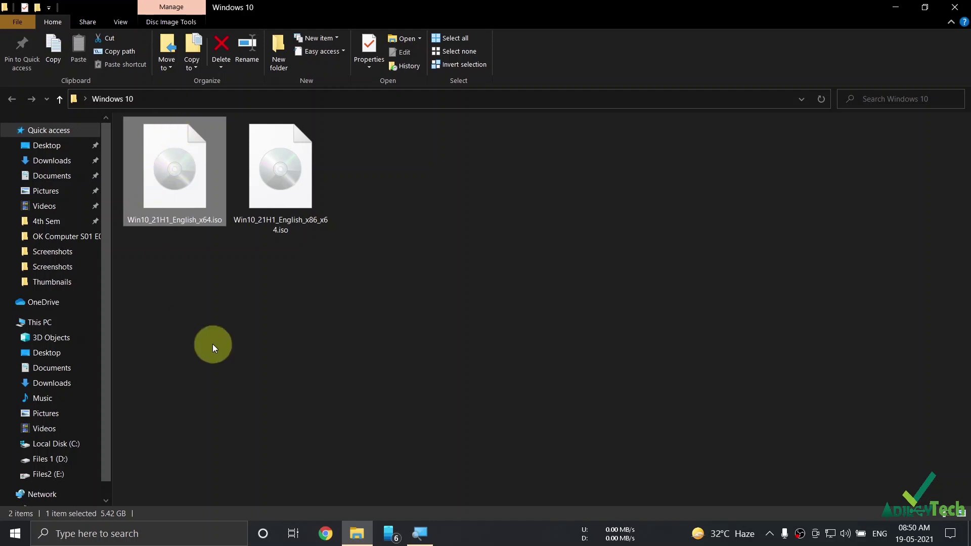
{"action": "left_click", "coordinate": [222, 331]}
{"action": "right_click", "coordinate": [172, 159]}
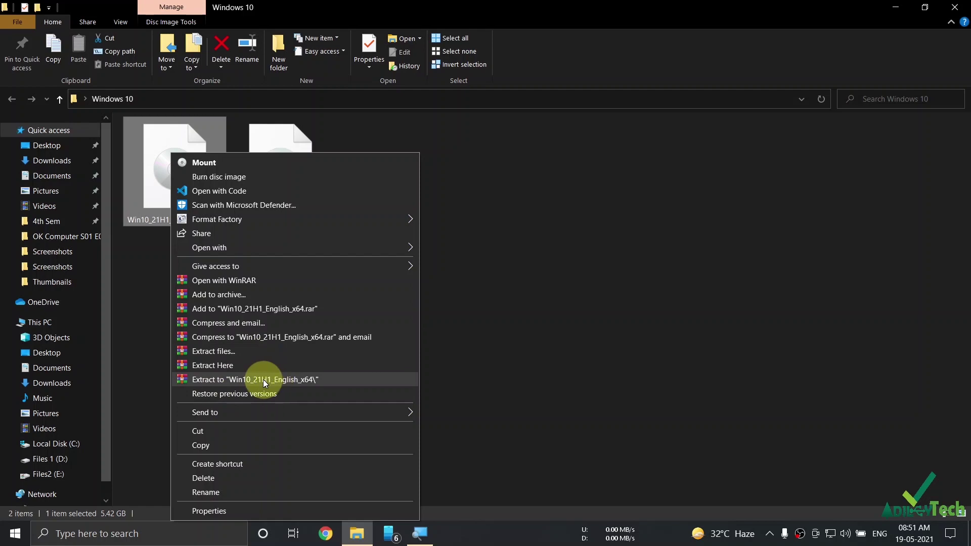
{"action": "left_click", "coordinate": [296, 380]}
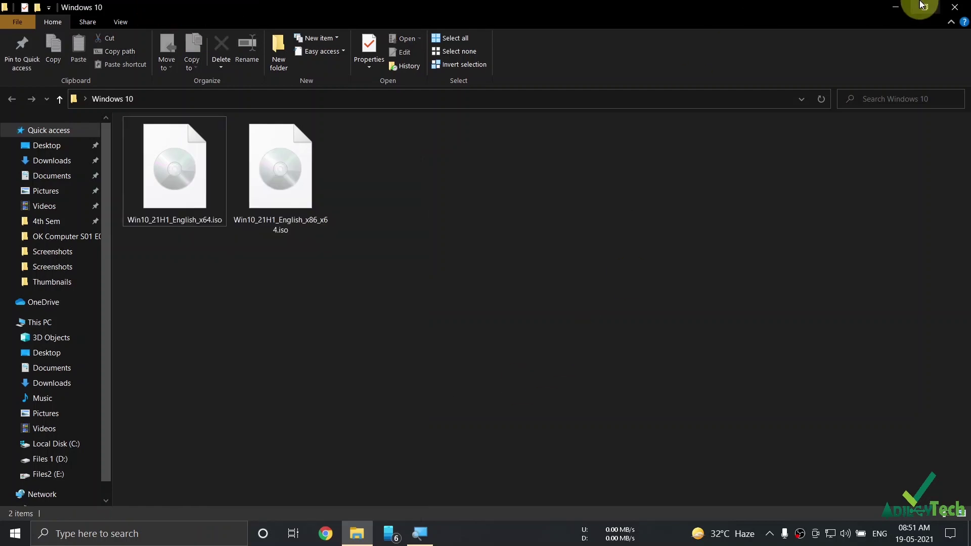
{"action": "left_click", "coordinate": [901, 7]}
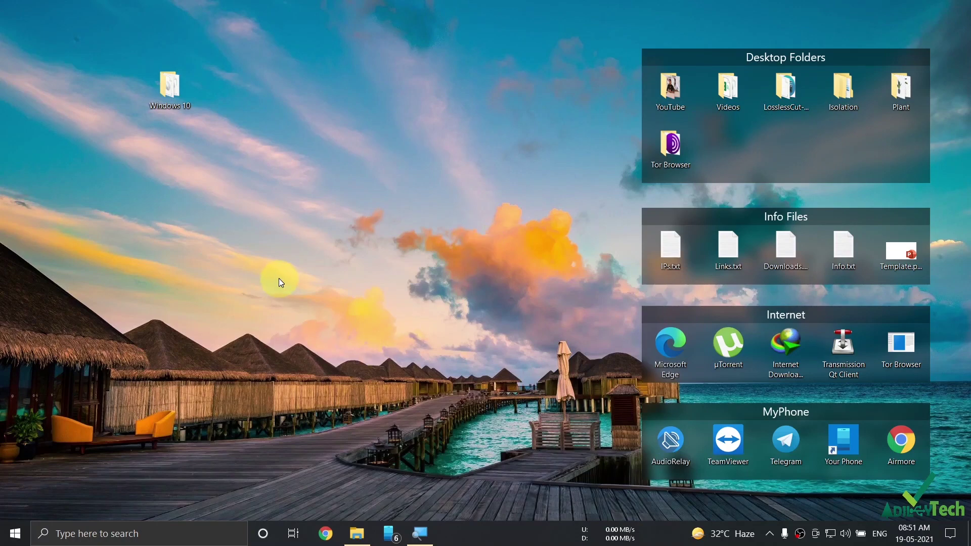
{"action": "left_click", "coordinate": [357, 534]}
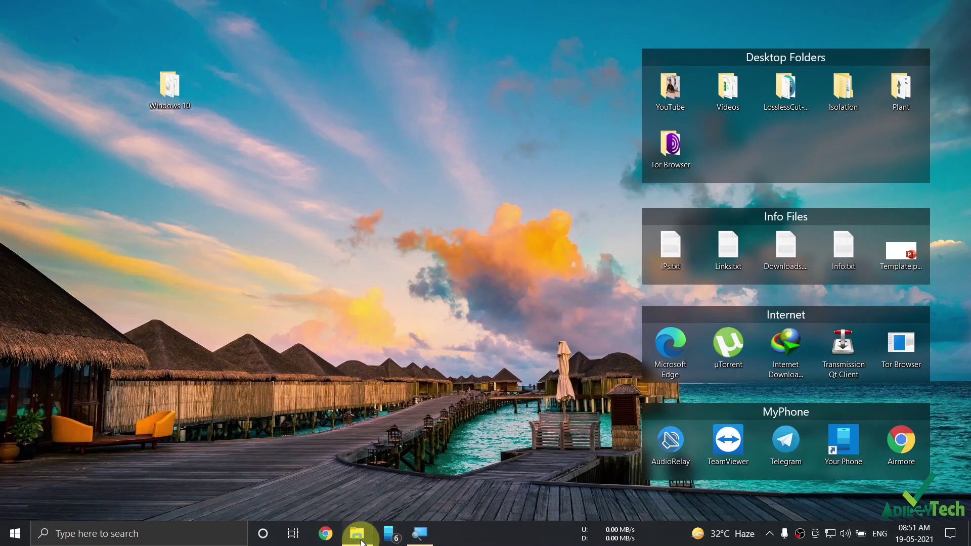
Extract Win10_21H1_English_x64.iso with WinRAR into its own Win10_21H1_English_x64 folder
{"action": "right_click", "coordinate": [159, 163]}
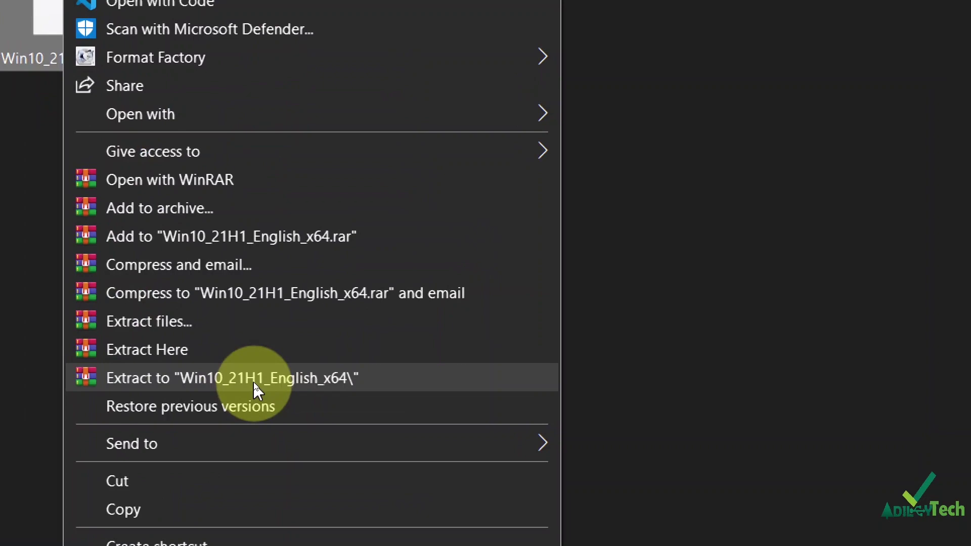
{"action": "left_click", "coordinate": [254, 382]}
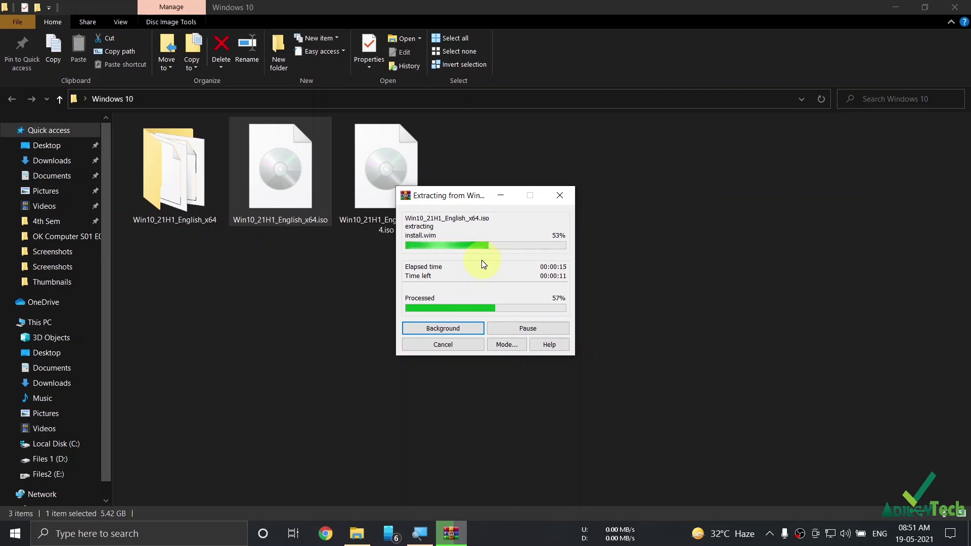
Check the computer's network connections and turn off Wi-Fi
{"action": "left_click", "coordinate": [831, 533]}
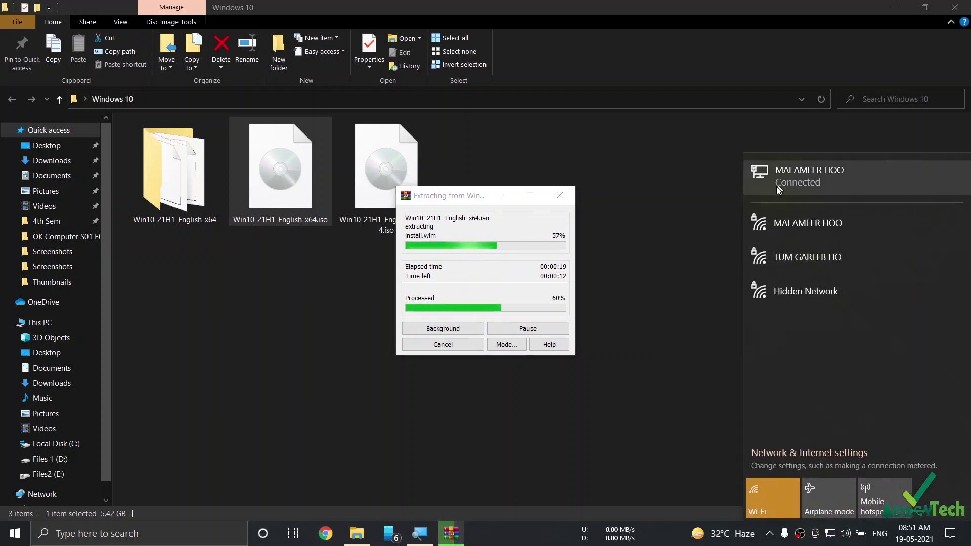
{"action": "left_click", "coordinate": [699, 302]}
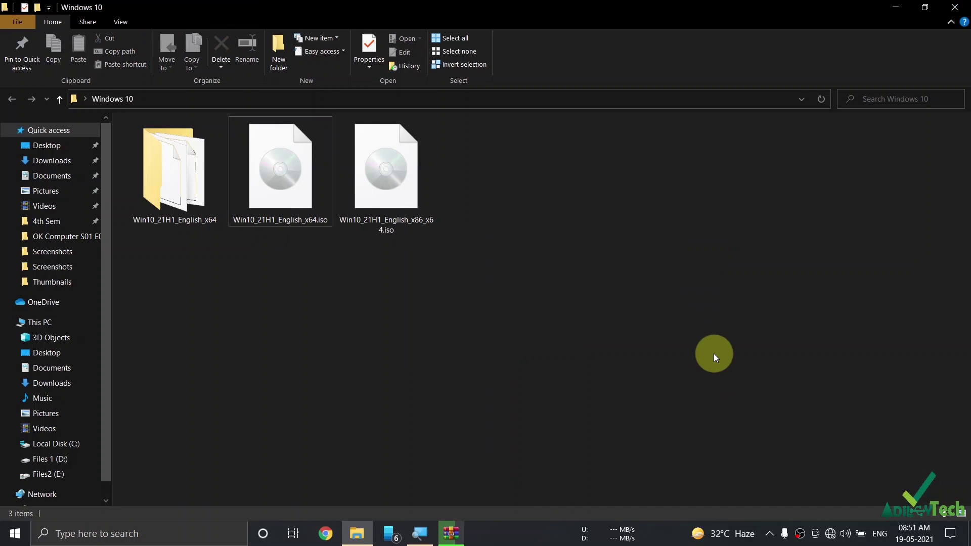
{"action": "left_click", "coordinate": [830, 534]}
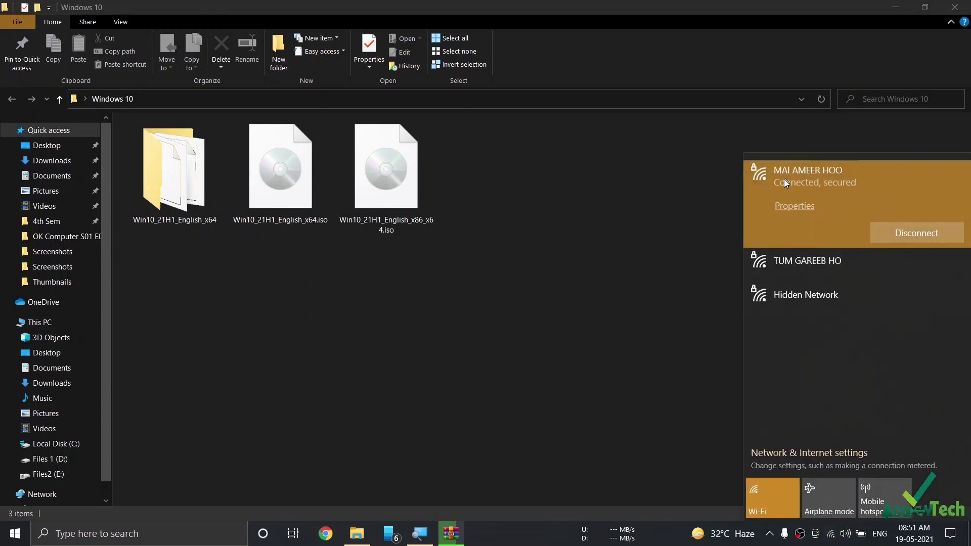
{"action": "left_click", "coordinate": [772, 492]}
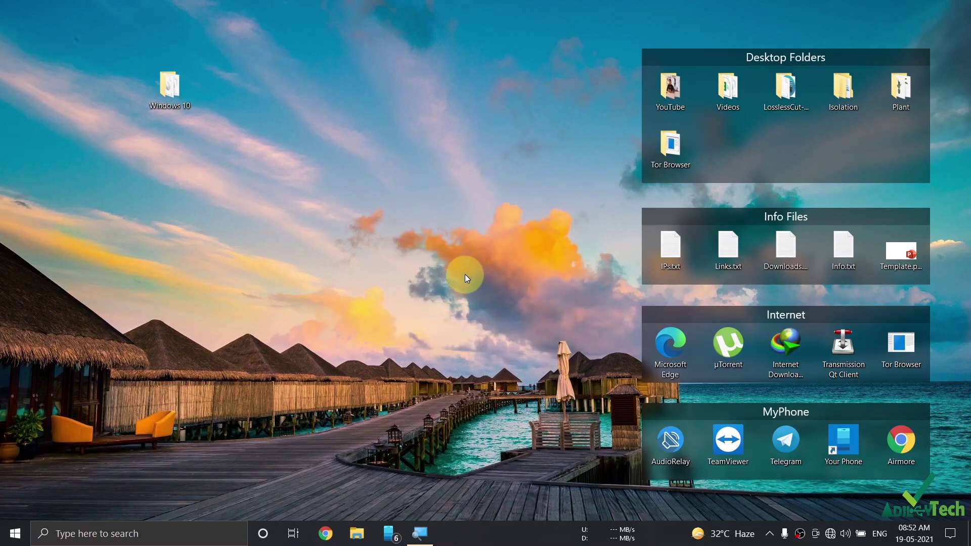
Reopen the Windows 10 folder on the desktop and open the extracted Win10_21H1_English_x64 folder
{"action": "double_click", "coordinate": [170, 87]}
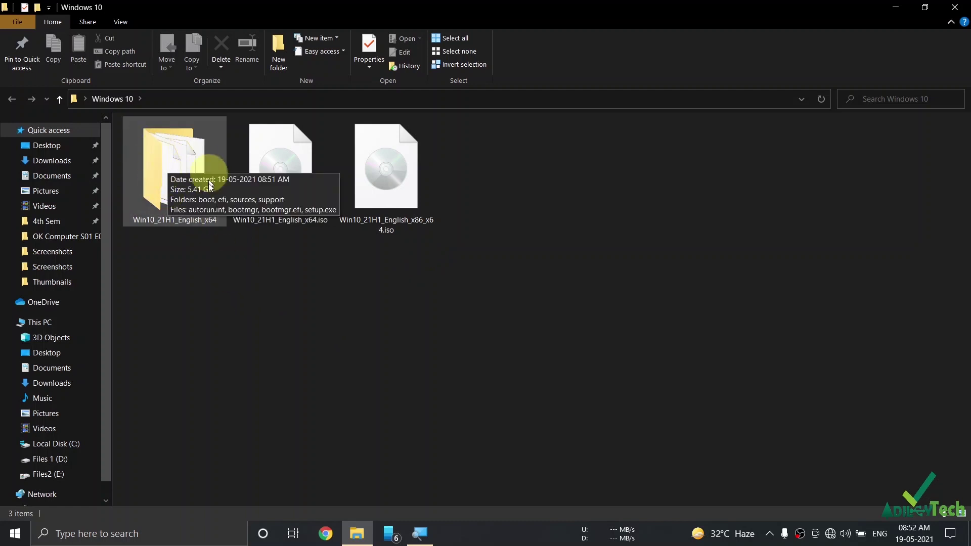
{"action": "right_click", "coordinate": [275, 181]}
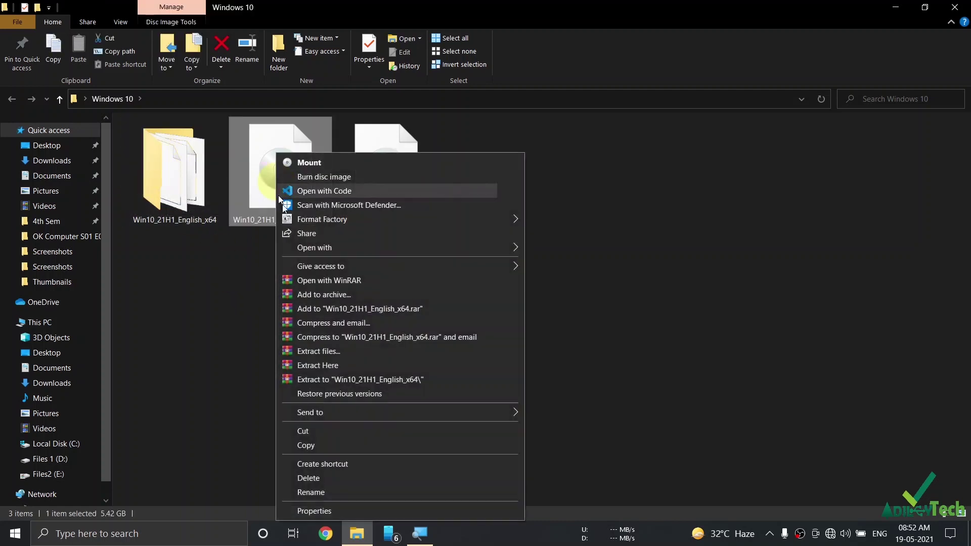
{"action": "left_click", "coordinate": [377, 380]}
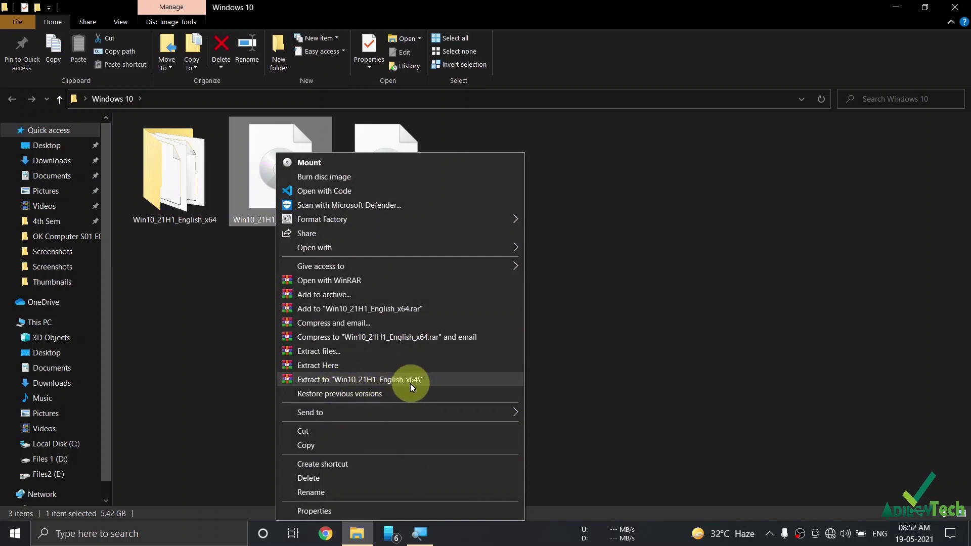
{"action": "left_click", "coordinate": [171, 162]}
{"action": "left_click", "coordinate": [153, 122]}
{"action": "double_click", "coordinate": [157, 127]}
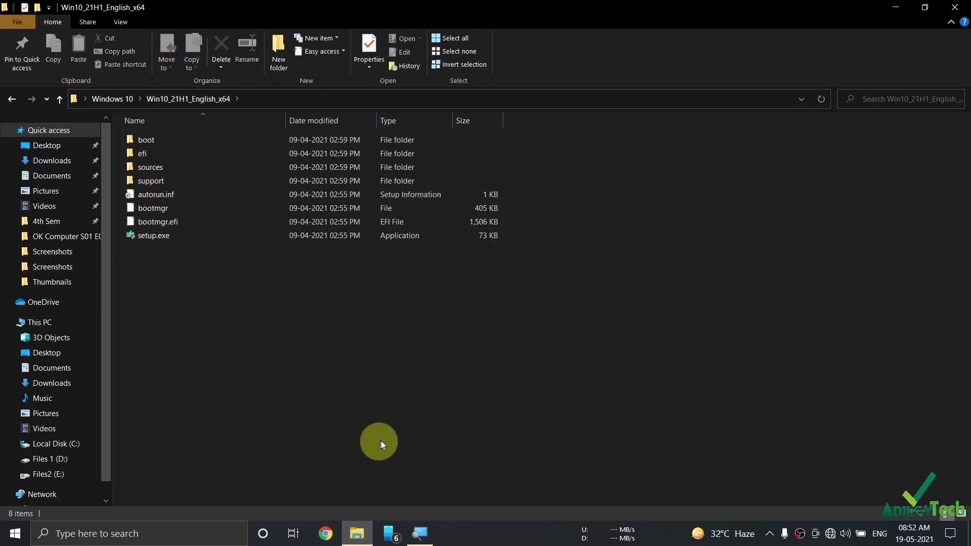
Run setup.exe from the extracted Win10_21H1_English_x64 folder and close the folder window
{"action": "scroll", "coordinate": [390, 425], "scroll_direction": "up", "scroll_amount": 5}
{"action": "scroll", "coordinate": [391, 423], "scroll_direction": "up", "scroll_amount": 1}
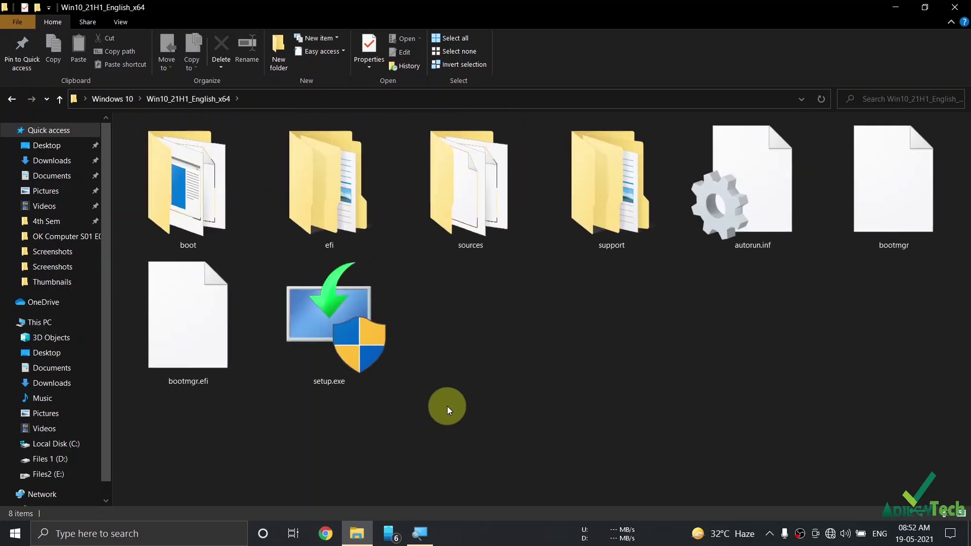
{"action": "left_click", "coordinate": [318, 315]}
{"action": "left_click", "coordinate": [442, 405]}
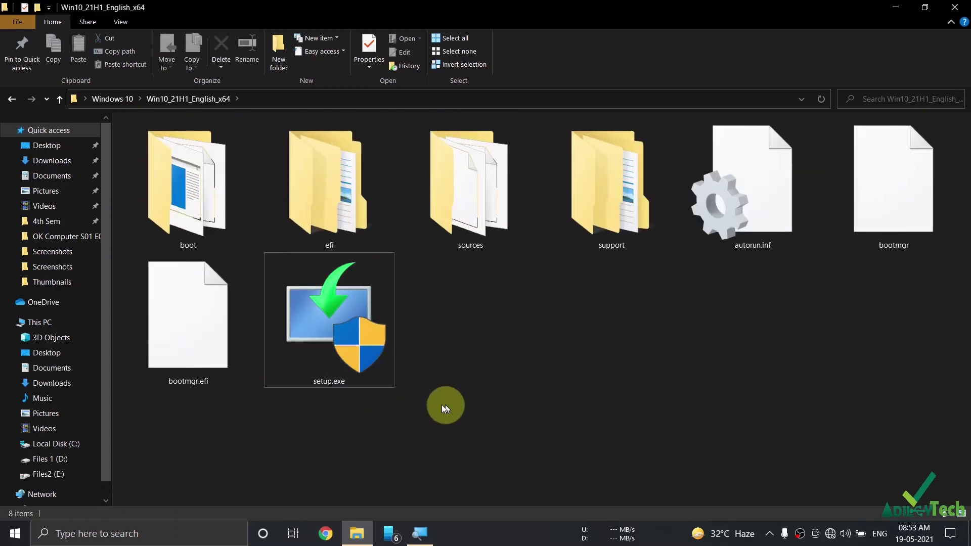
{"action": "double_click", "coordinate": [329, 315]}
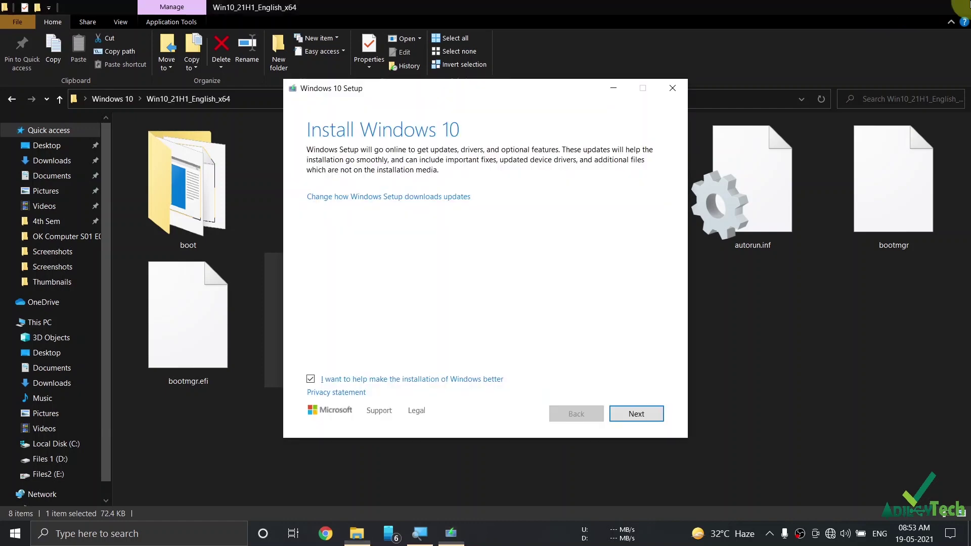
{"action": "left_click", "coordinate": [961, 6]}
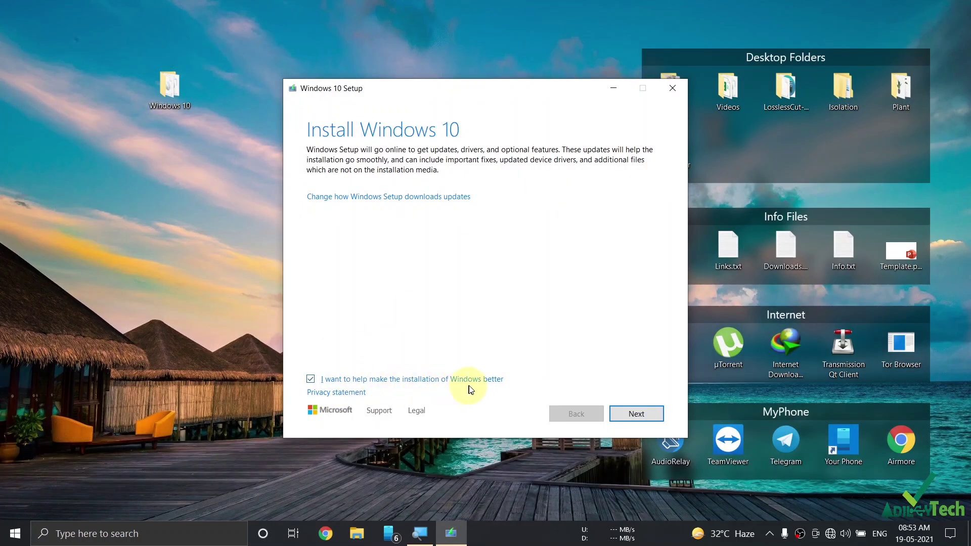
Opt out of helping make the installation of Windows better and continue to the update check
{"action": "left_click", "coordinate": [311, 380]}
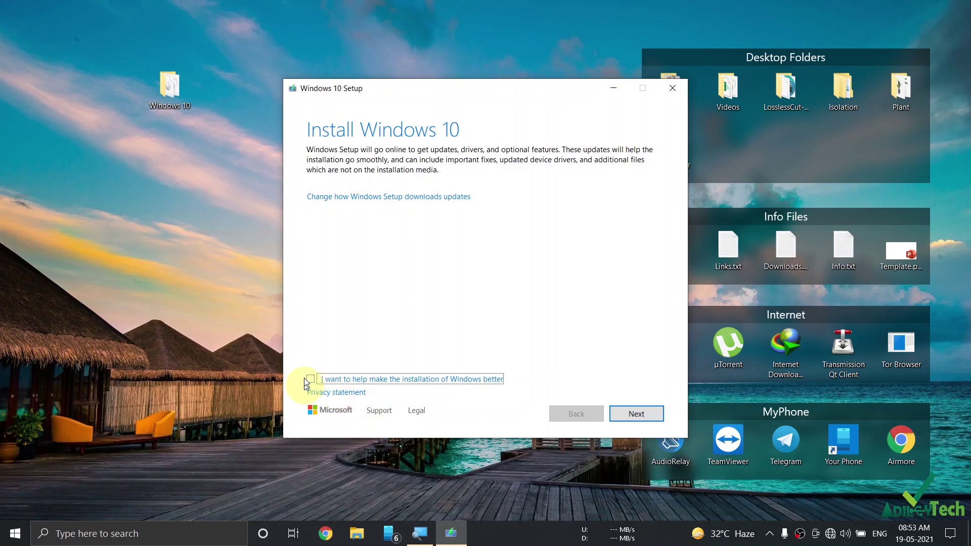
{"action": "left_click", "coordinate": [629, 413]}
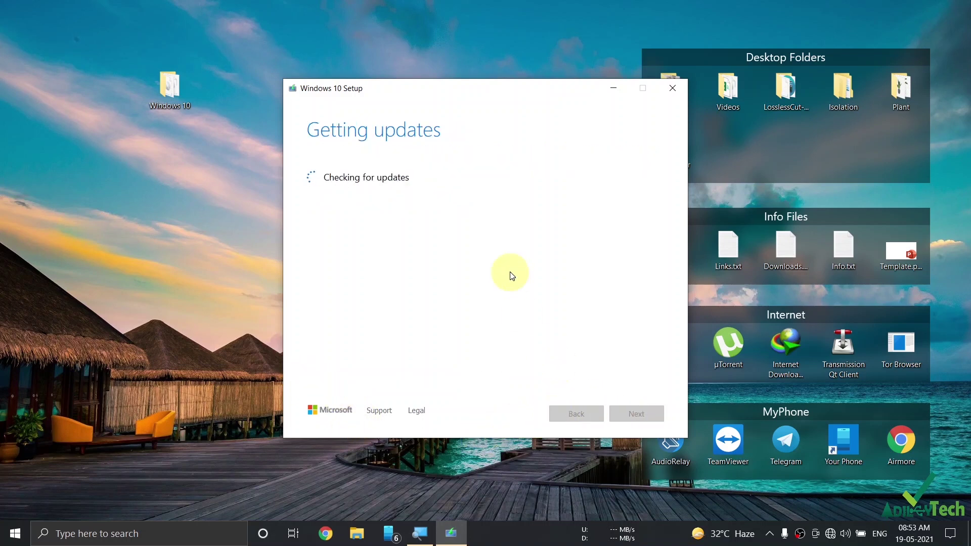
{"action": "left_click_drag", "start_coordinate": [448, 100], "coordinate": [297, 60]}
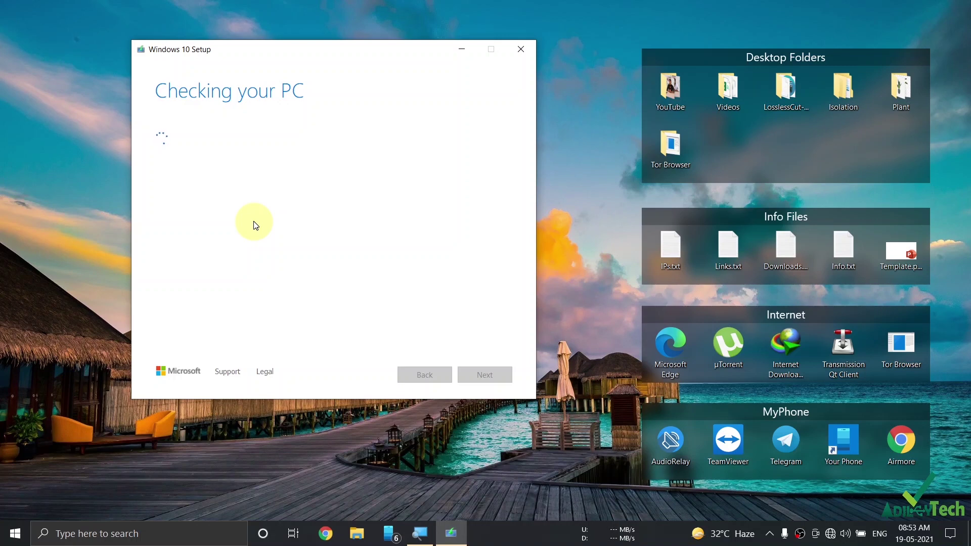
{"action": "left_click", "coordinate": [15, 534]}
{"action": "scroll", "coordinate": [99, 324], "scroll_direction": "down", "scroll_amount": 6}
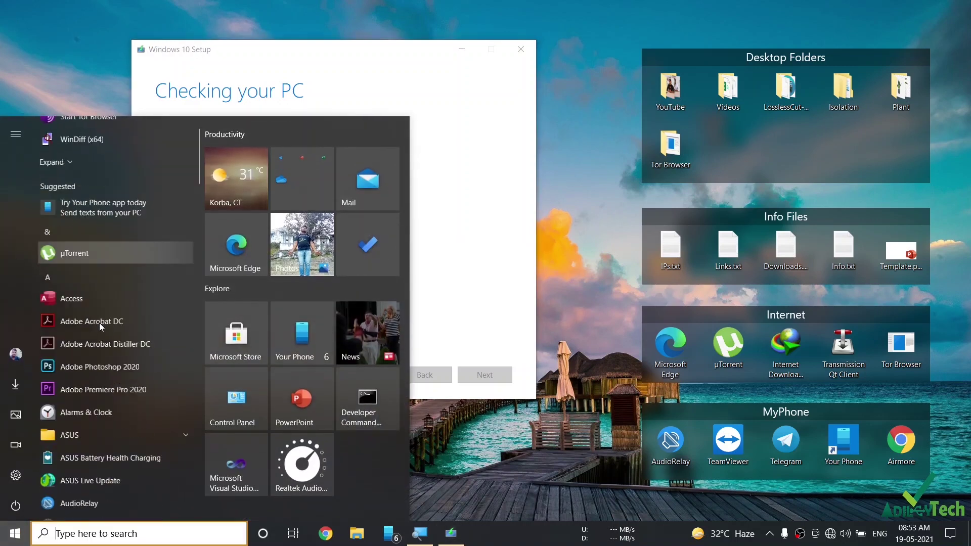
{"action": "scroll", "coordinate": [99, 323], "scroll_direction": "up", "scroll_amount": 8}
{"action": "left_click", "coordinate": [438, 458]}
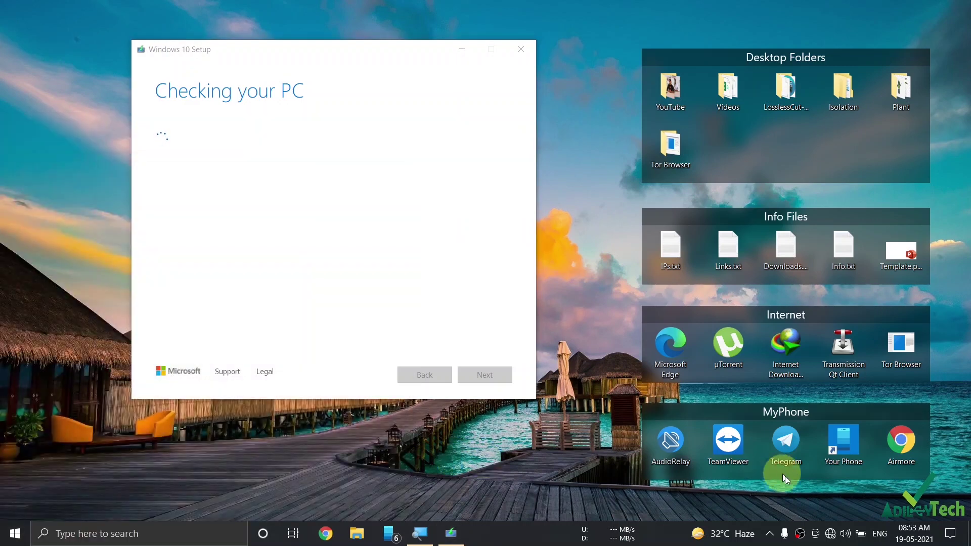
Check the clock and accept the applicable notices and license terms in Windows 10 Setup
{"action": "left_click", "coordinate": [911, 533]}
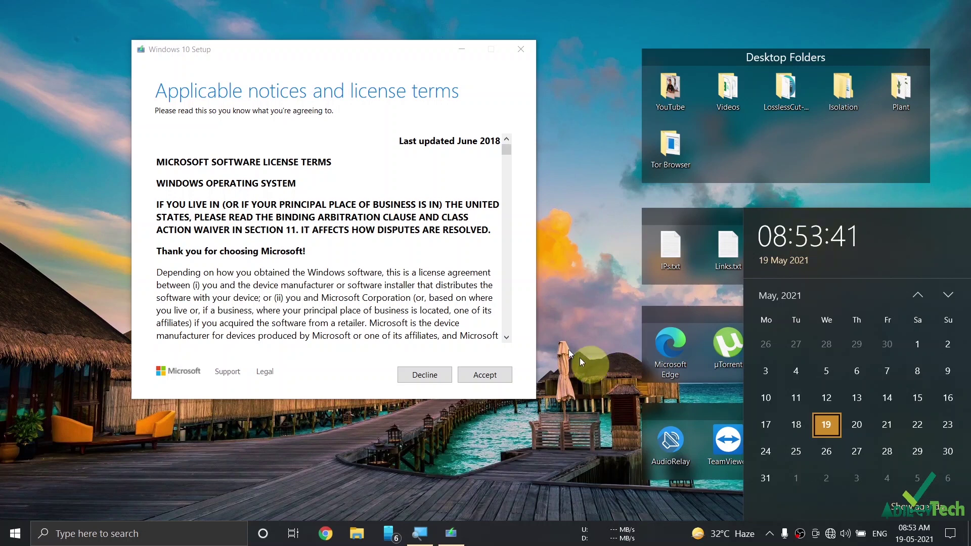
{"action": "left_click", "coordinate": [489, 373]}
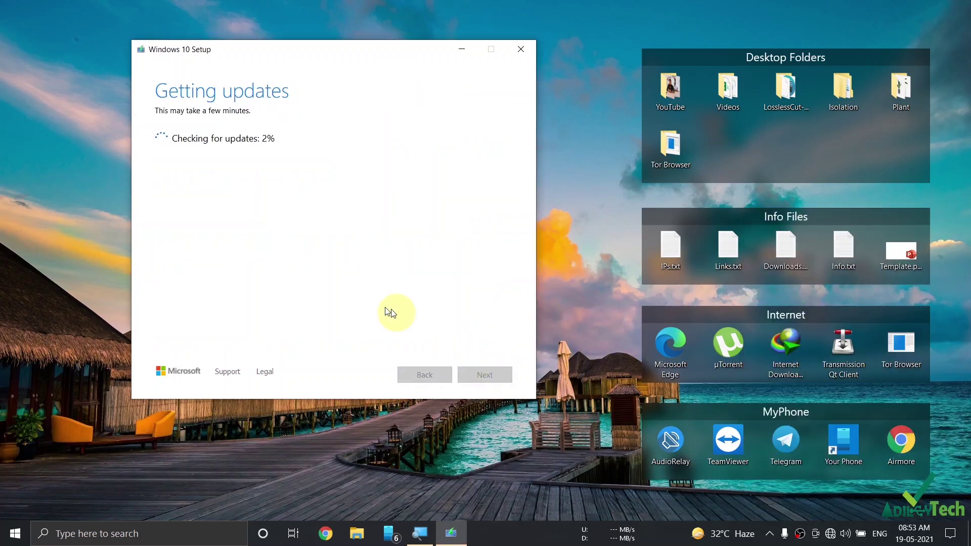
Open Programs and Features in Control Panel and look through the list of installed programs
{"action": "left_click", "coordinate": [13, 534]}
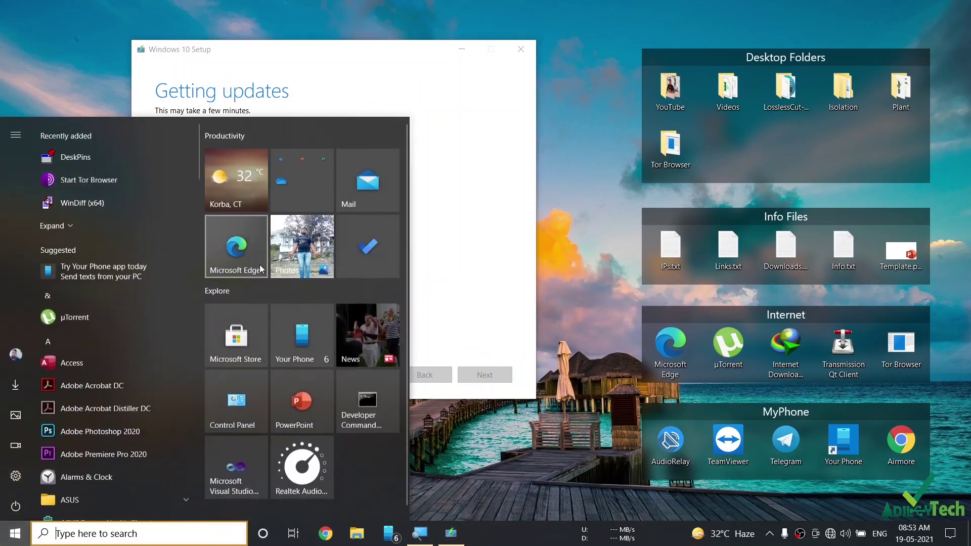
{"action": "left_click", "coordinate": [265, 403]}
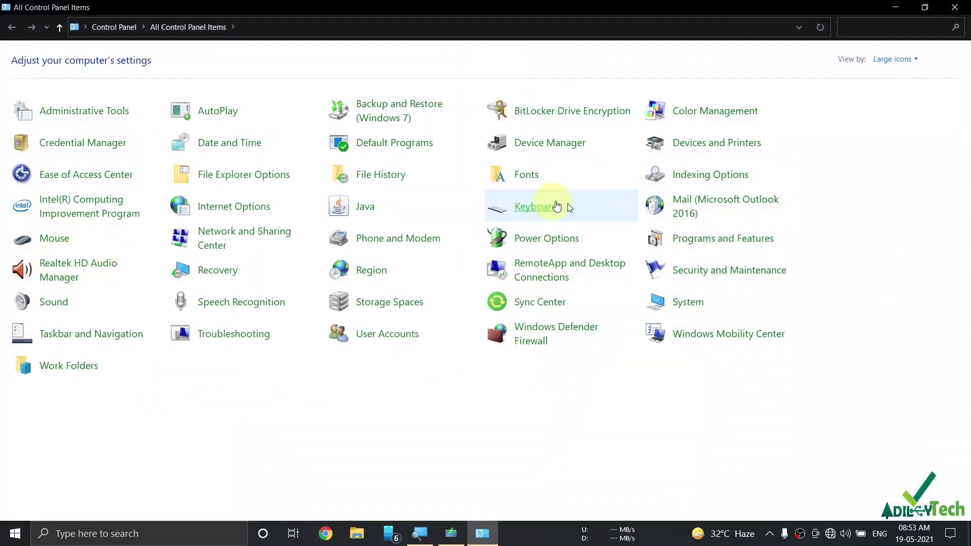
{"action": "left_click", "coordinate": [669, 253]}
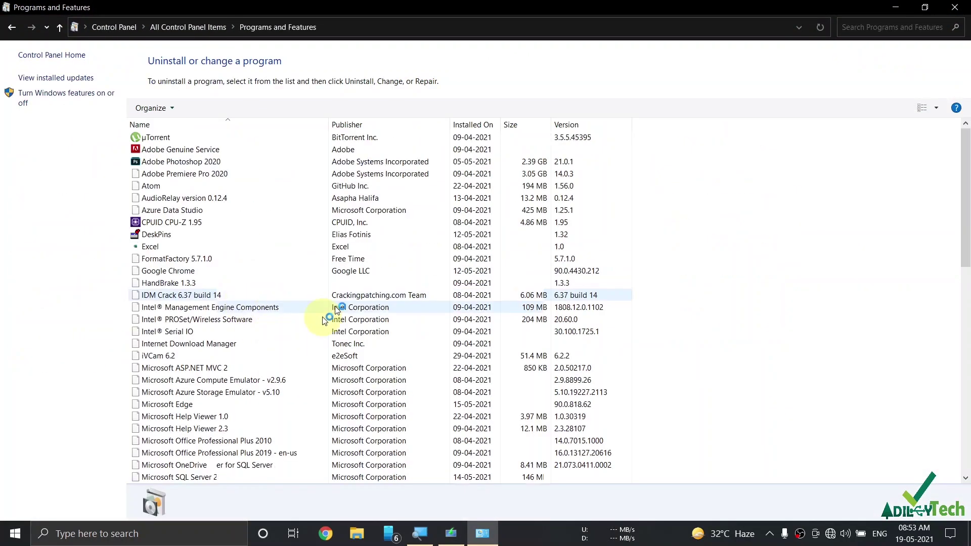
{"action": "scroll", "coordinate": [258, 253], "scroll_direction": "down", "scroll_amount": 15}
{"action": "scroll", "coordinate": [250, 273], "scroll_direction": "up", "scroll_amount": 18}
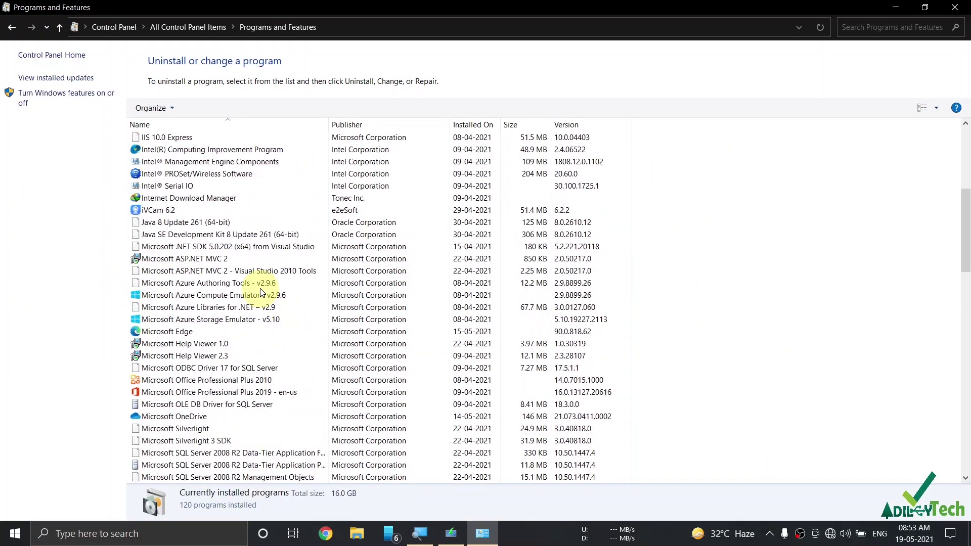
{"action": "scroll", "coordinate": [261, 292], "scroll_direction": "down", "scroll_amount": 20}
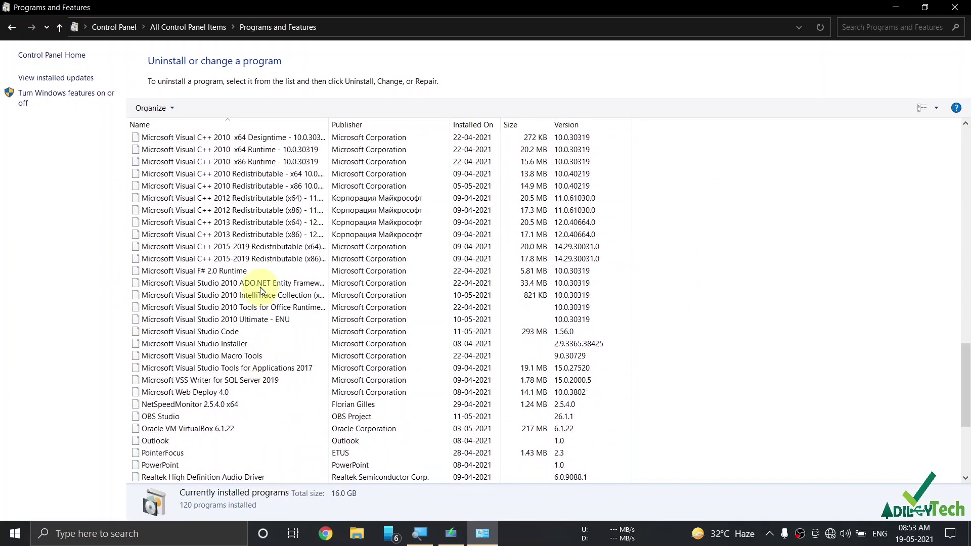
{"action": "scroll", "coordinate": [261, 291], "scroll_direction": "up", "scroll_amount": 6}
{"action": "scroll", "coordinate": [260, 286], "scroll_direction": "up", "scroll_amount": 20}
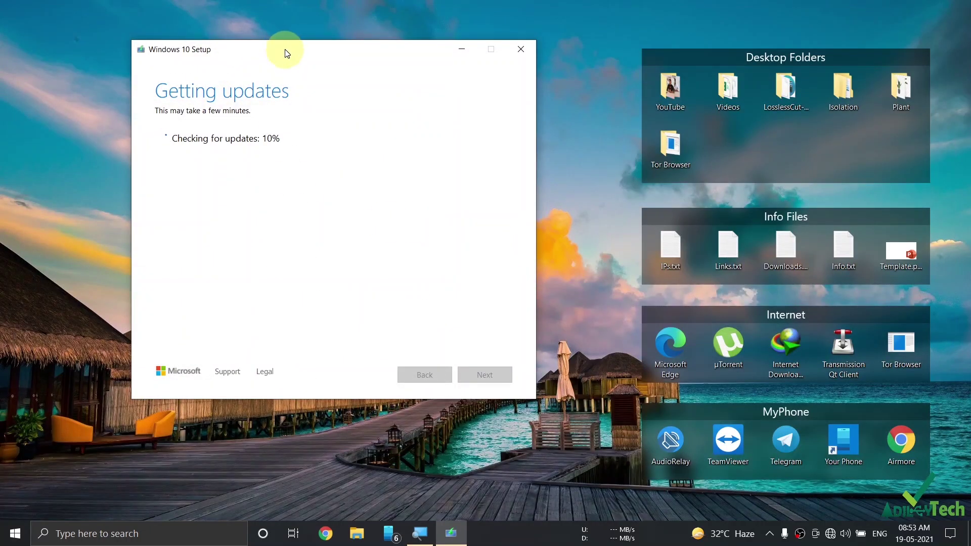
Check the clock and start installing Windows 10 Pro while keeping personal files and apps
{"action": "left_click_drag", "start_coordinate": [284, 48], "coordinate": [344, 95]}
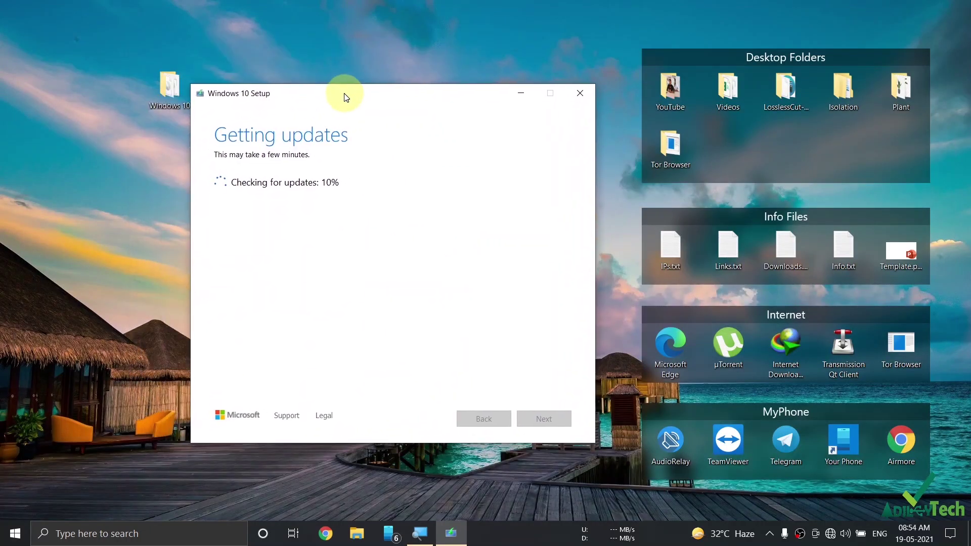
{"action": "left_click", "coordinate": [914, 534]}
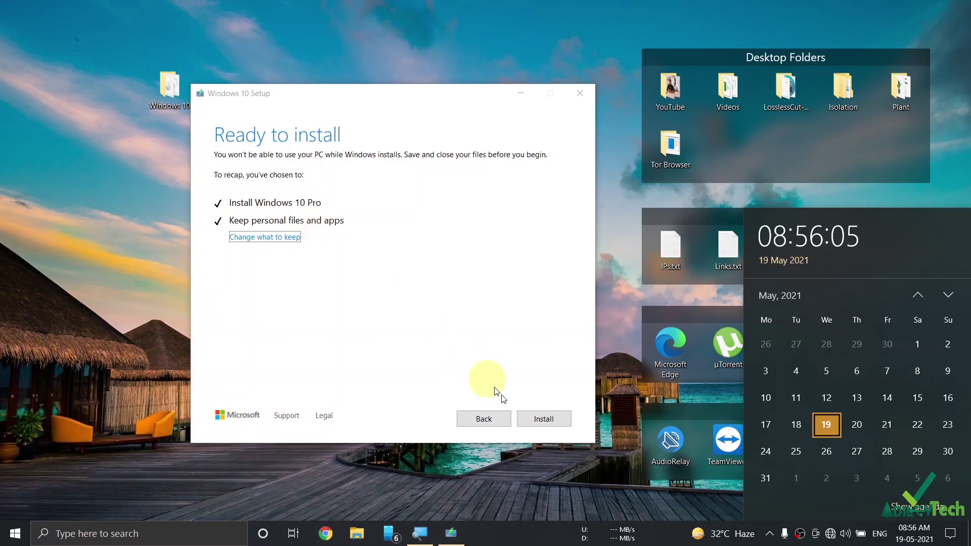
{"action": "left_click", "coordinate": [544, 419]}
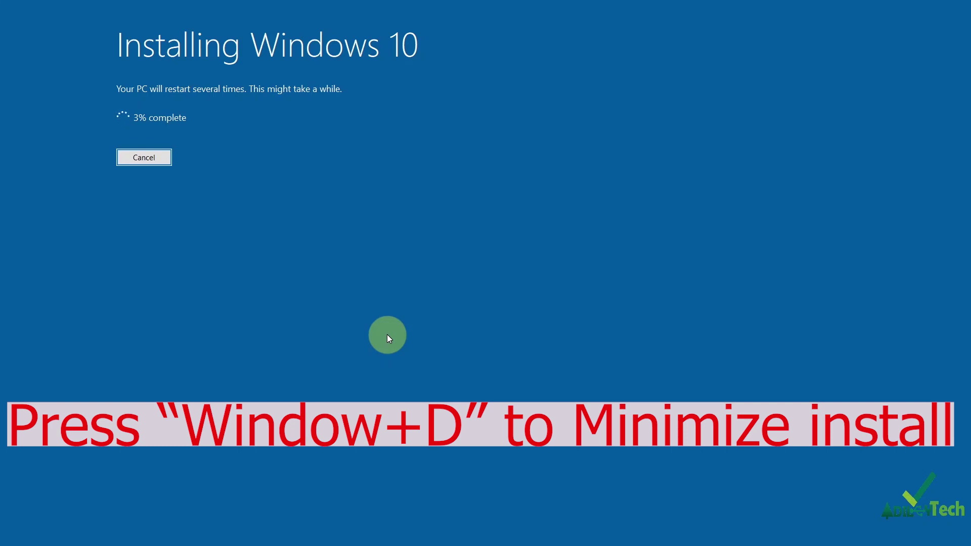
Minimize the full-screen installation to look at the desktop, and bring the installation back to the front
{"action": "key", "text": "super+d"}
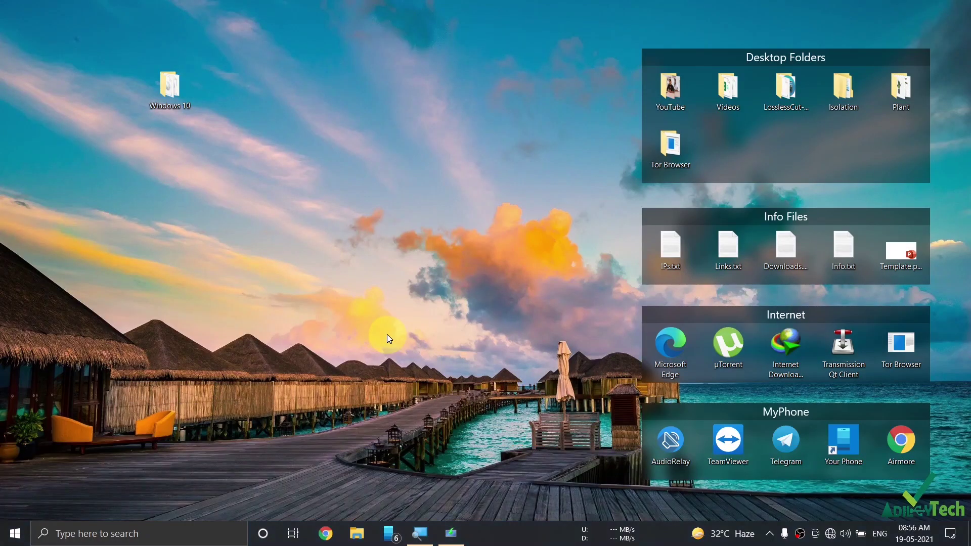
{"action": "left_click_drag", "start_coordinate": [0, 275], "coordinate": [956, 321]}
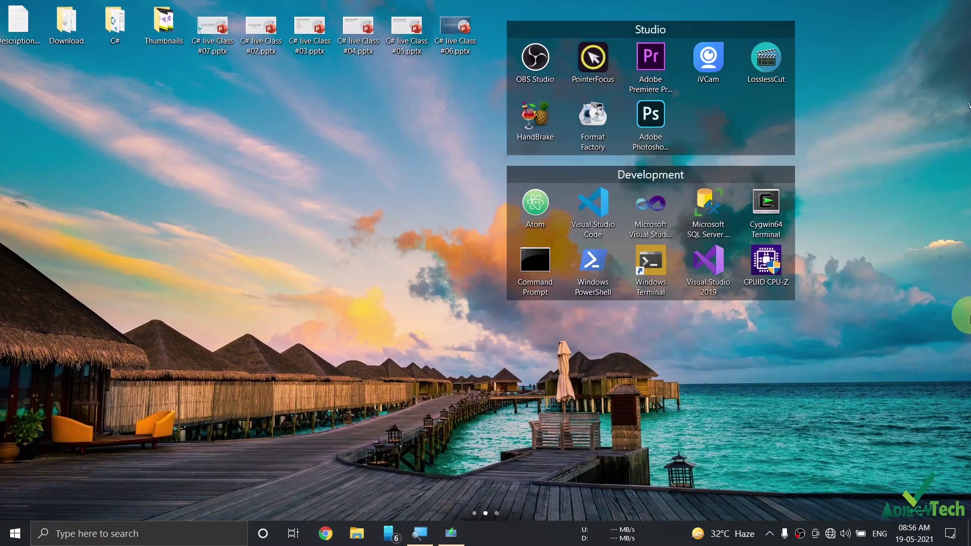
{"action": "right_click", "coordinate": [240, 115]}
{"action": "left_click", "coordinate": [304, 172]}
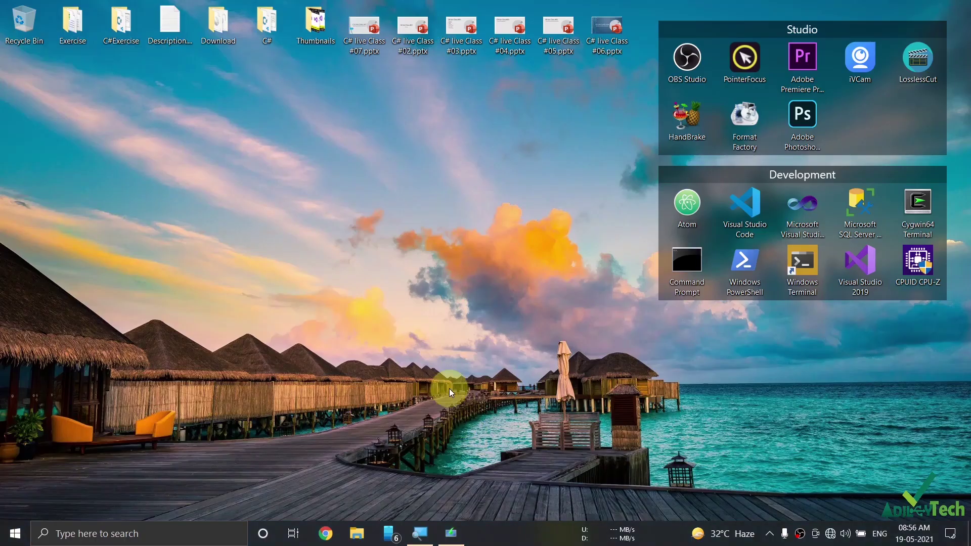
{"action": "left_click", "coordinate": [451, 533]}
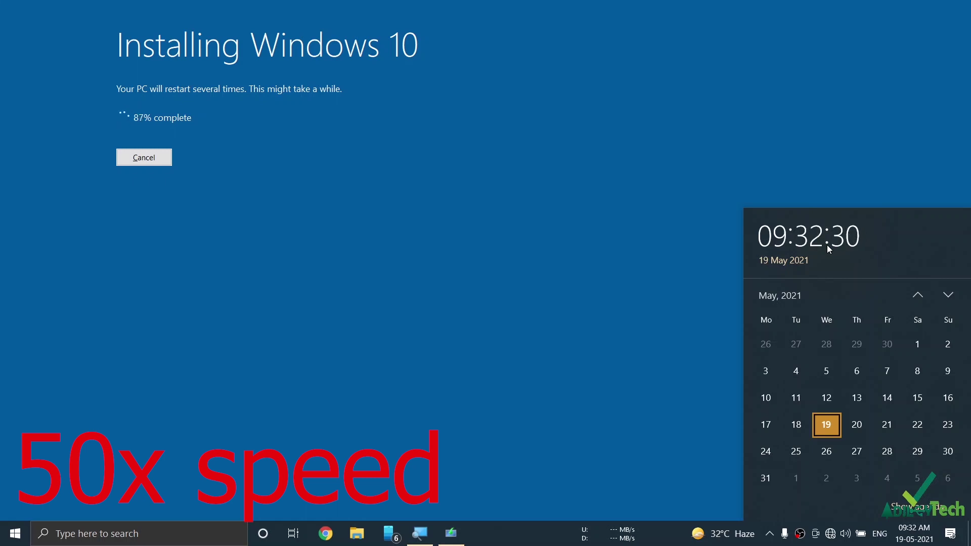
{"action": "left_click", "coordinate": [596, 166]}
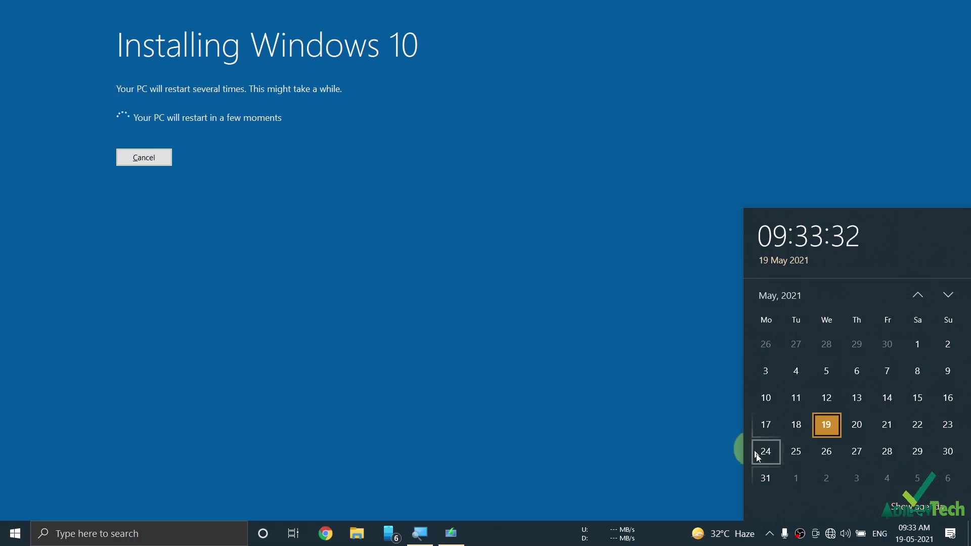
{"action": "right_click", "coordinate": [801, 534]}
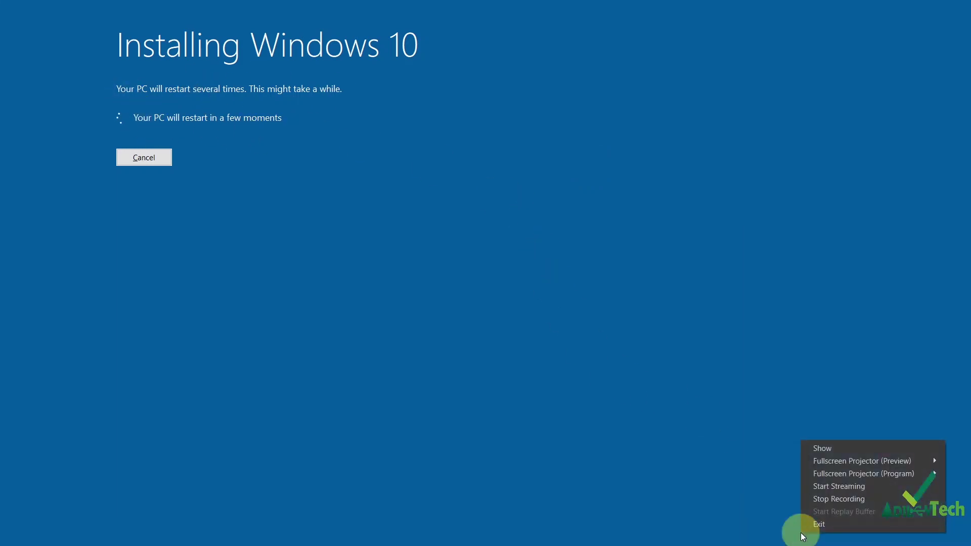
{"action": "left_click", "coordinate": [670, 368]}
{"action": "key", "text": "super"}
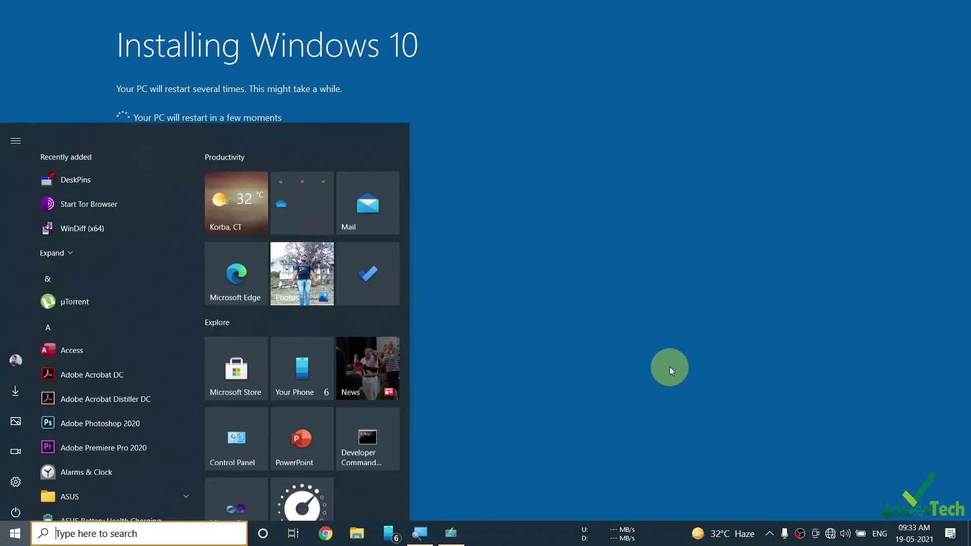
{"action": "key", "text": "super"}
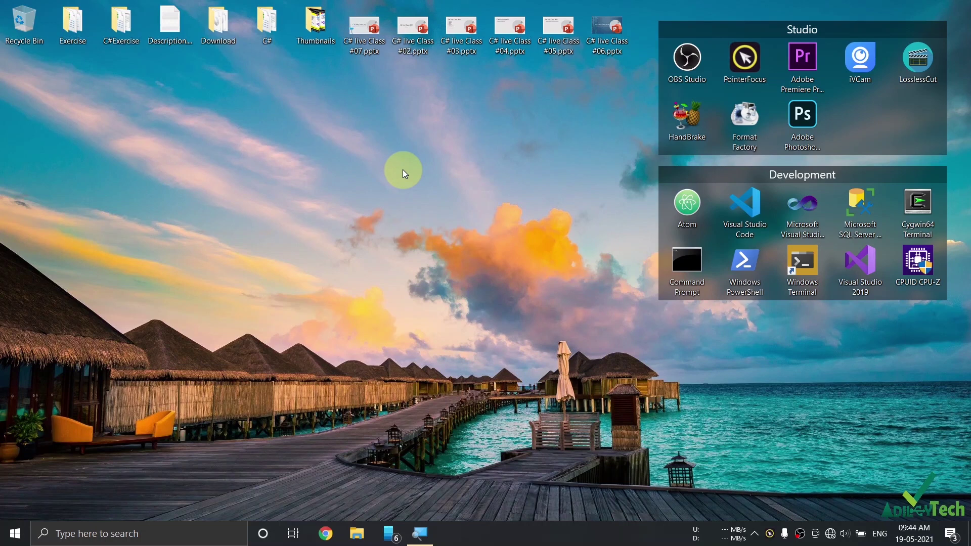
Check the network connections and the current date and time on the desktop
{"action": "left_click", "coordinate": [831, 534]}
{"action": "left_click", "coordinate": [913, 536]}
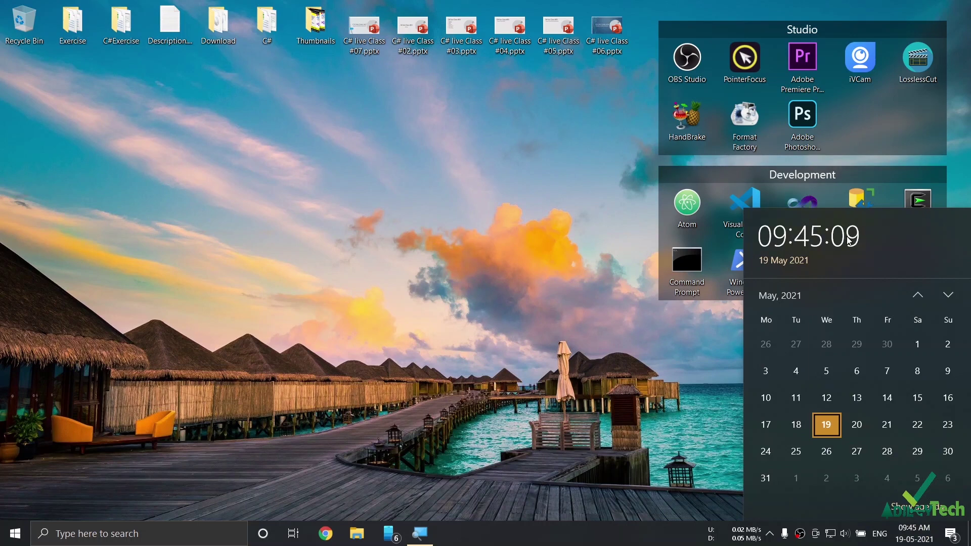
{"action": "left_click", "coordinate": [279, 174]}
{"action": "right_click", "coordinate": [278, 174]}
{"action": "left_click", "coordinate": [315, 232]}
{"action": "left_click", "coordinate": [10, 537]}
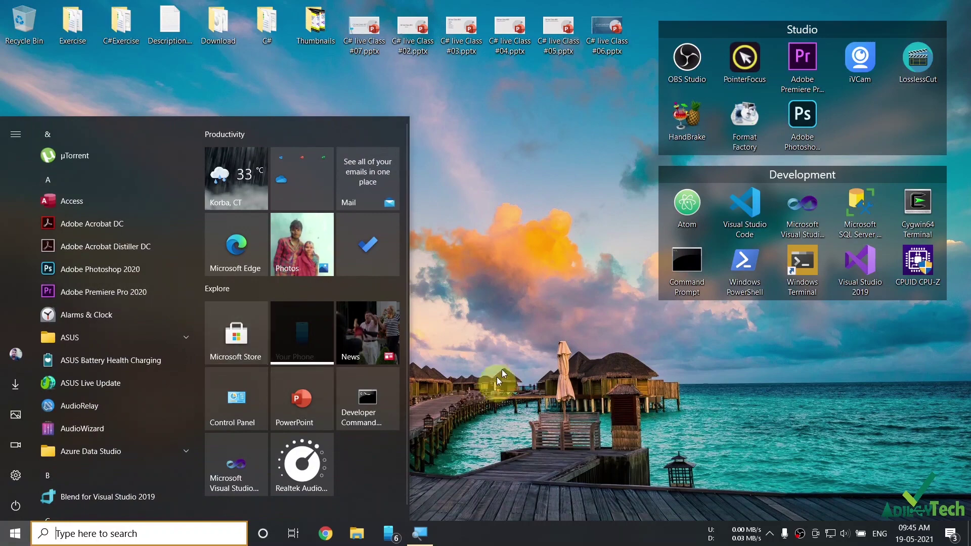
{"action": "left_click", "coordinate": [514, 342]}
Open the Windows settings and go to the About page of the System category
{"action": "left_click", "coordinate": [951, 534]}
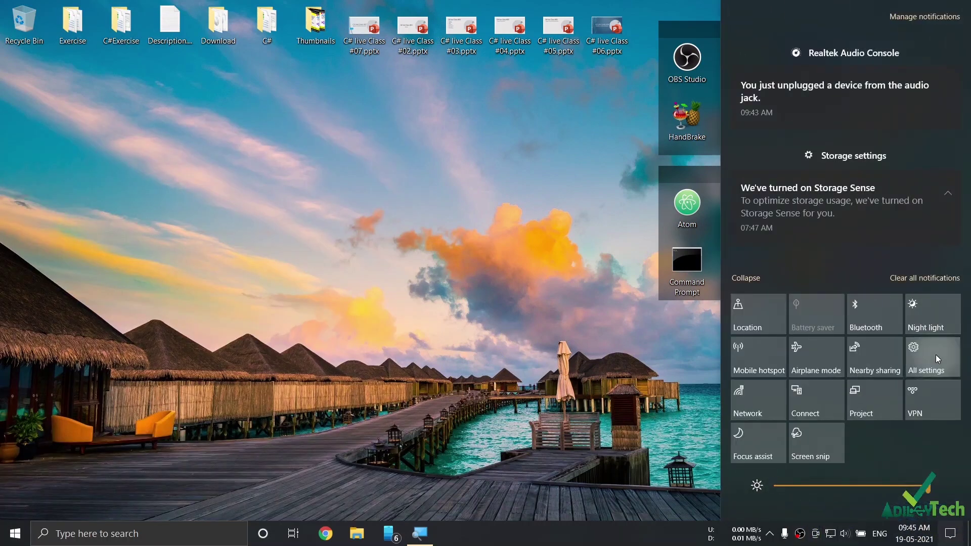
{"action": "left_click", "coordinate": [935, 355]}
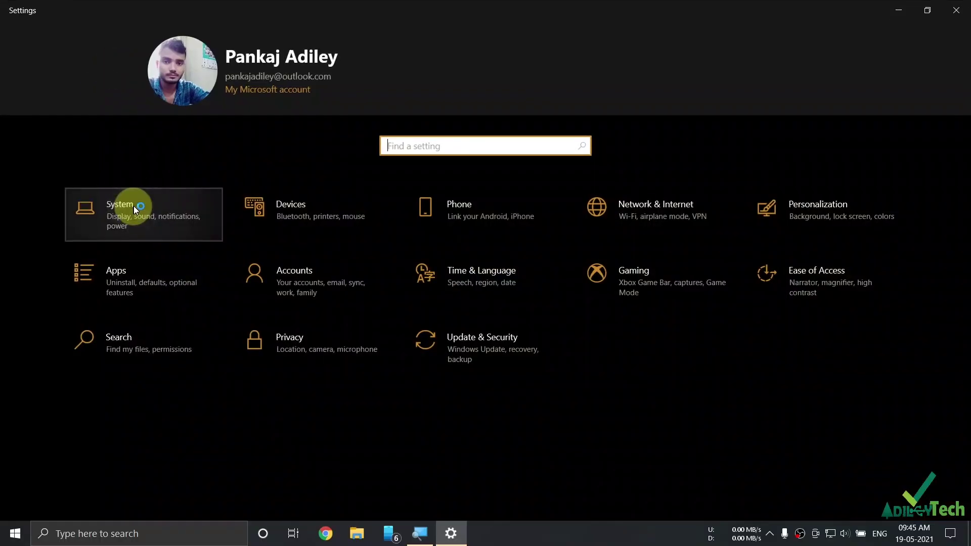
{"action": "left_click", "coordinate": [128, 205]}
{"action": "scroll", "coordinate": [277, 259], "scroll_direction": "down", "scroll_amount": 4}
{"action": "scroll", "coordinate": [126, 423], "scroll_direction": "down", "scroll_amount": 2}
{"action": "left_click", "coordinate": [89, 454]}
Examine the Windows specifications and highlight the version value
{"action": "scroll", "coordinate": [376, 303], "scroll_direction": "down", "scroll_amount": 3}
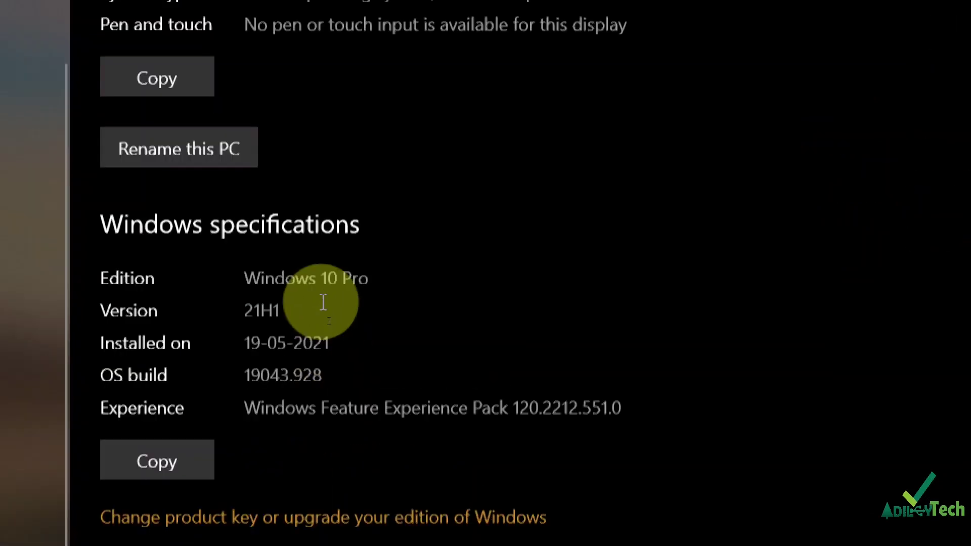
{"action": "left_click_drag", "start_coordinate": [243, 310], "coordinate": [279, 311]}
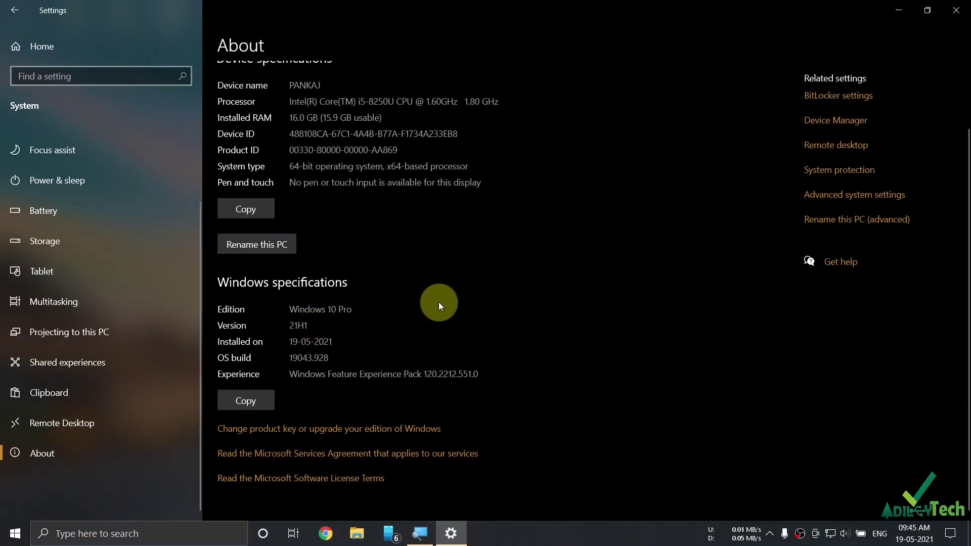
{"action": "scroll", "coordinate": [441, 296], "scroll_direction": "up", "scroll_amount": 3}
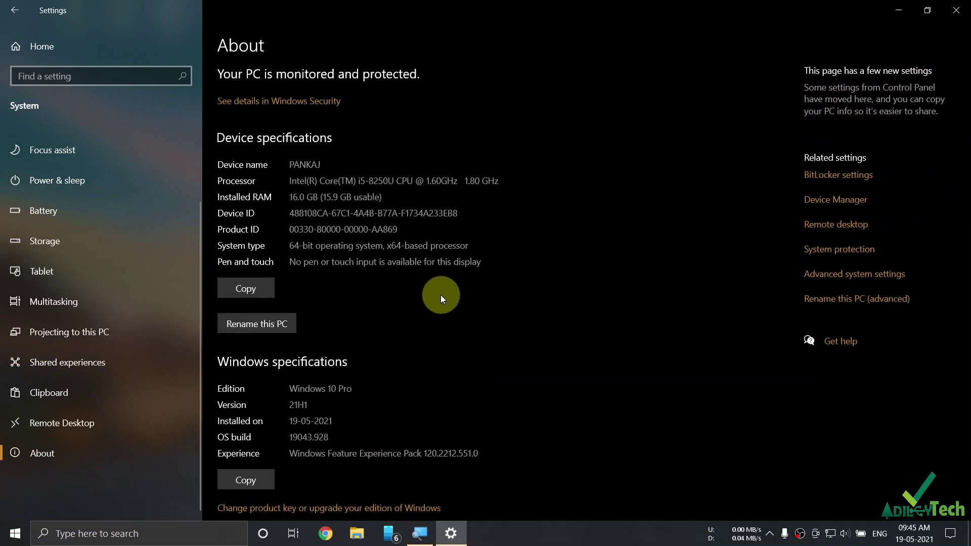
Look through the rest of the About page, close the settings and refresh the desktop
{"action": "scroll", "coordinate": [442, 296], "scroll_direction": "down", "scroll_amount": 3}
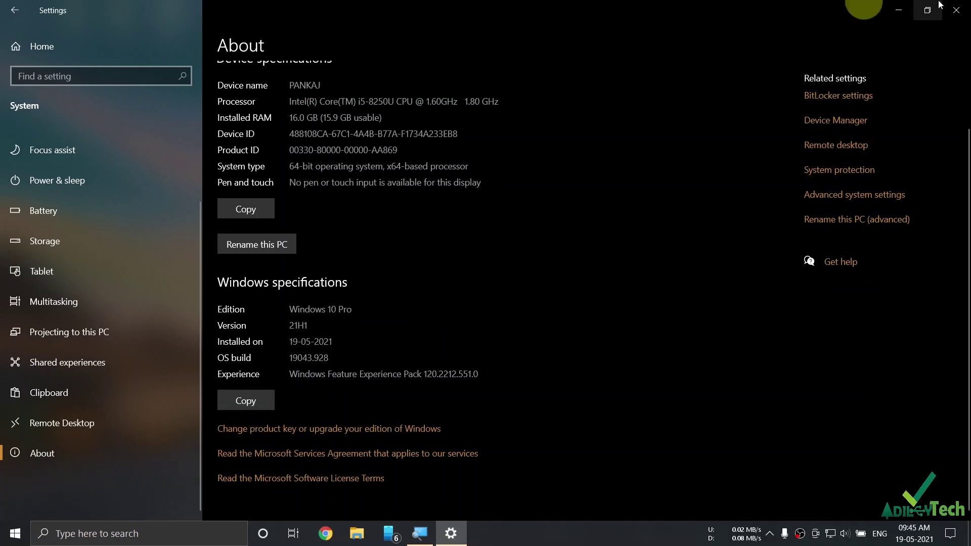
{"action": "left_click", "coordinate": [956, 10]}
{"action": "right_click", "coordinate": [240, 177]}
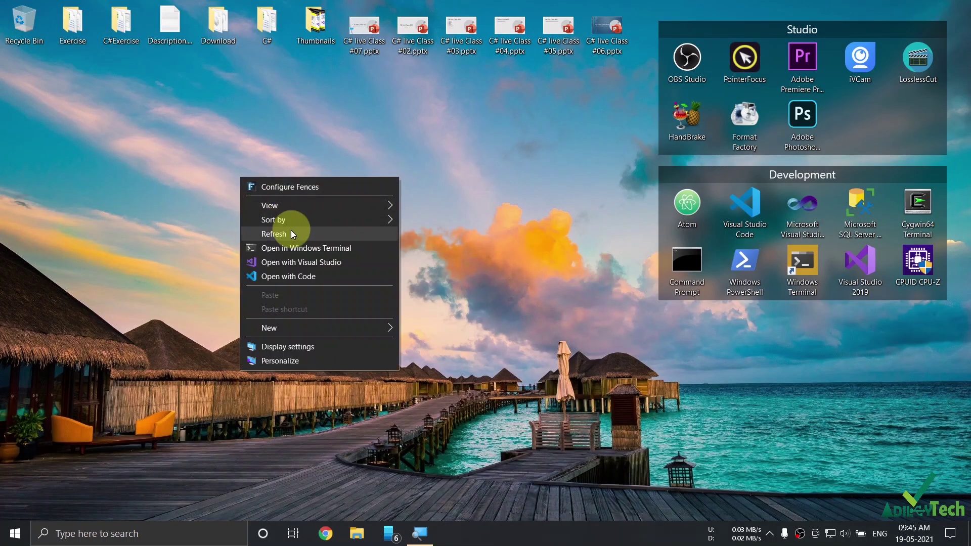
{"action": "left_click", "coordinate": [291, 233]}
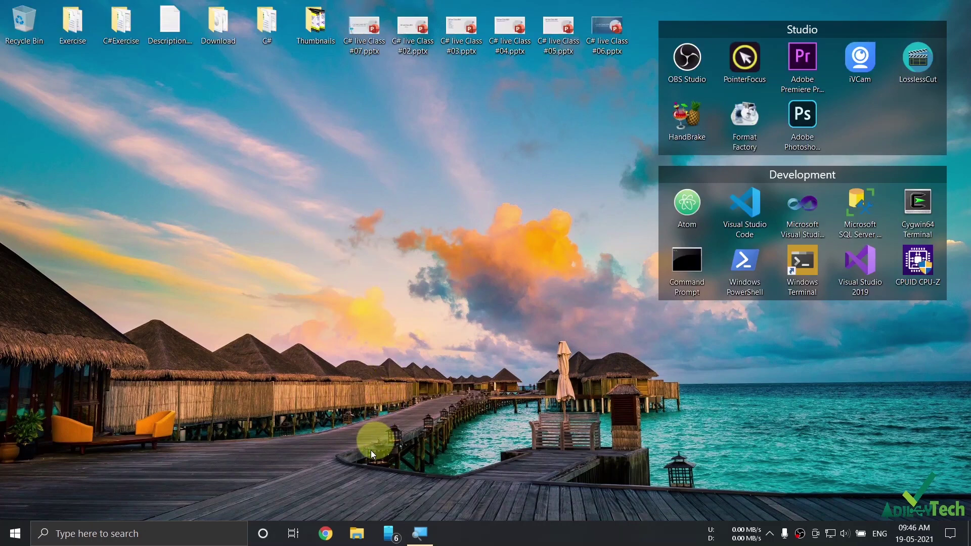
Open Local Disk (C:) in File Explorer and locate the Windows.old folder
{"action": "left_click", "coordinate": [357, 536]}
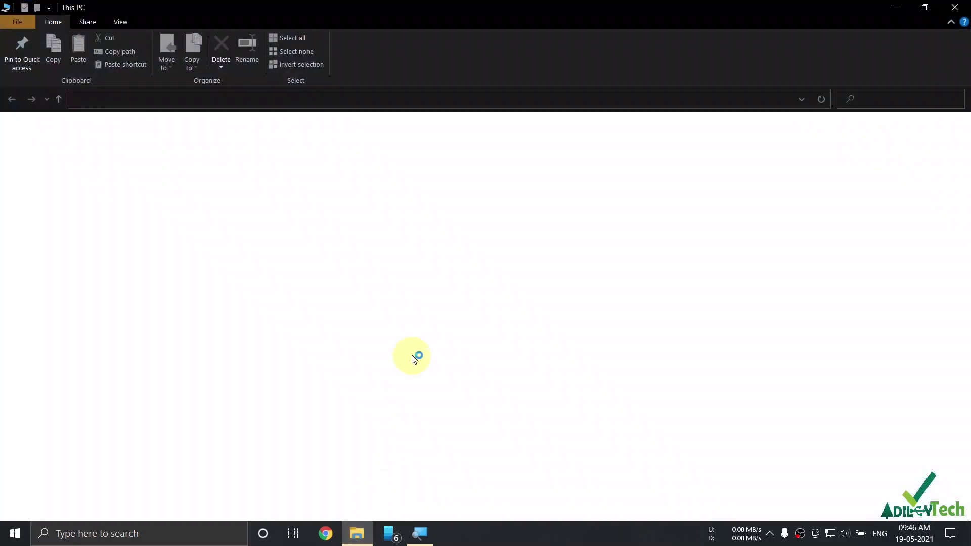
{"action": "left_click", "coordinate": [173, 233]}
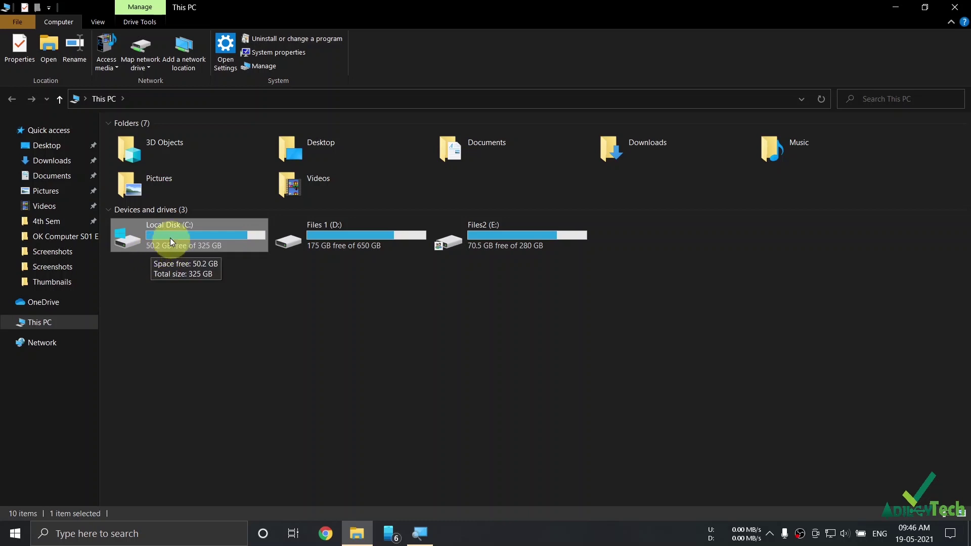
{"action": "double_click", "coordinate": [165, 229]}
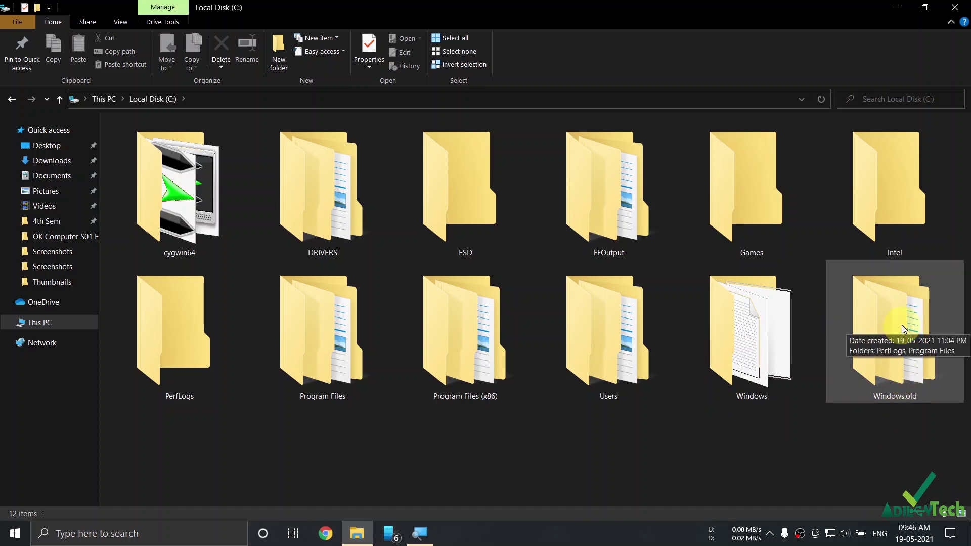
{"action": "left_click", "coordinate": [903, 325]}
{"action": "right_click", "coordinate": [904, 329]}
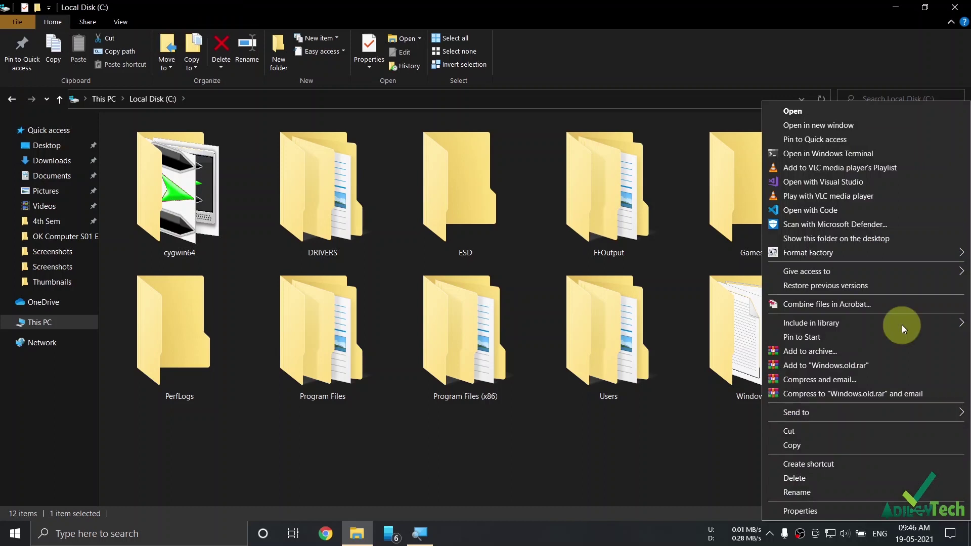
{"action": "left_click", "coordinate": [598, 488]}
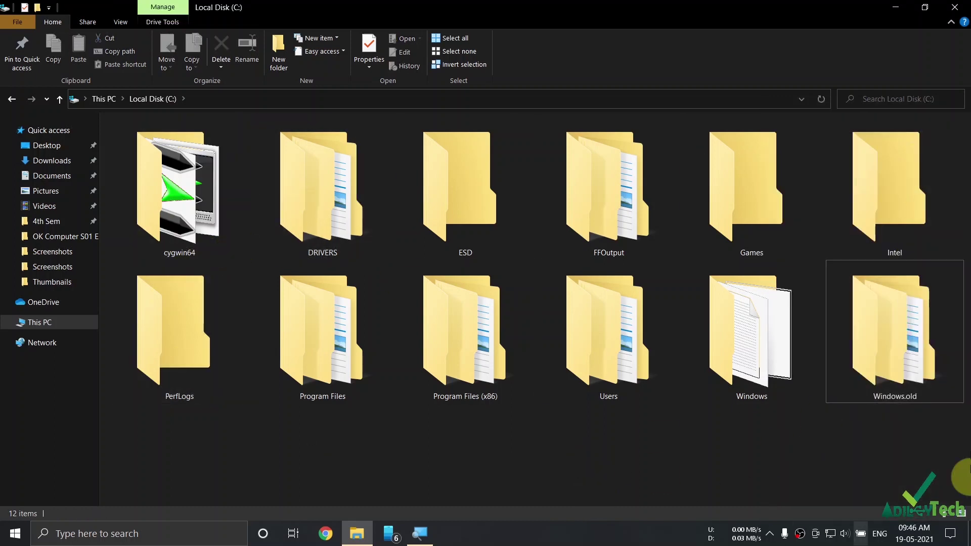
Try to delete the Windows.old folder with administrator permission, and cancel the deletion
{"action": "left_click", "coordinate": [851, 327]}
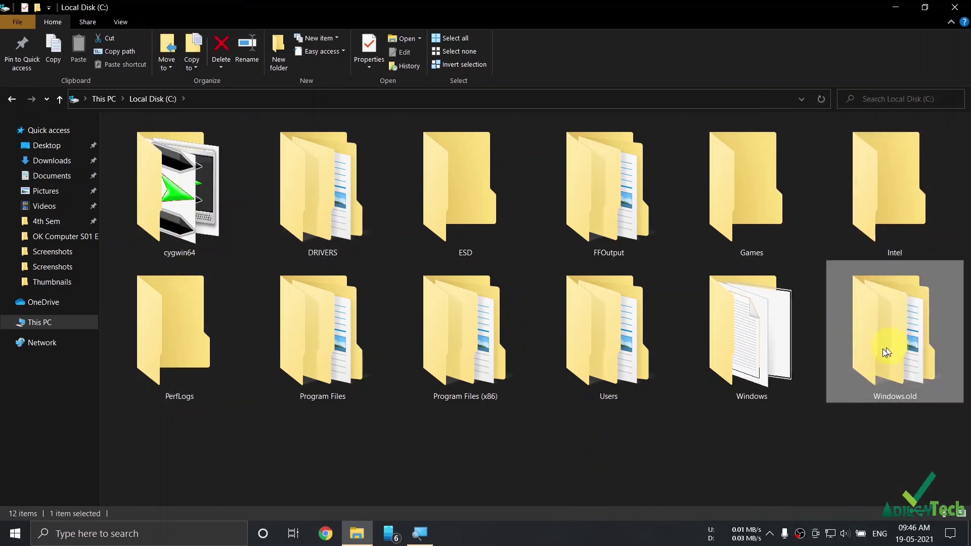
{"action": "right_click", "coordinate": [872, 322]}
{"action": "left_click", "coordinate": [814, 479]}
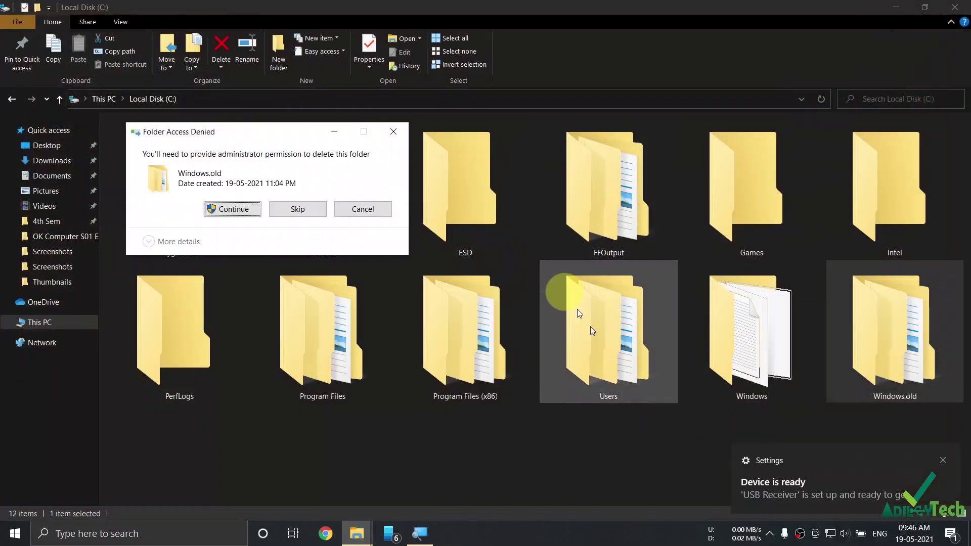
{"action": "left_click", "coordinate": [234, 210]}
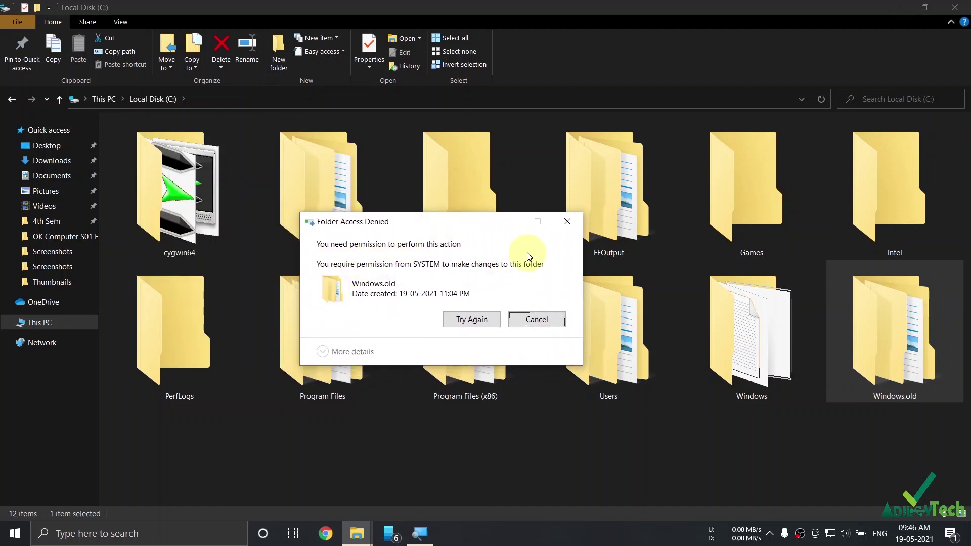
{"action": "left_click", "coordinate": [542, 324]}
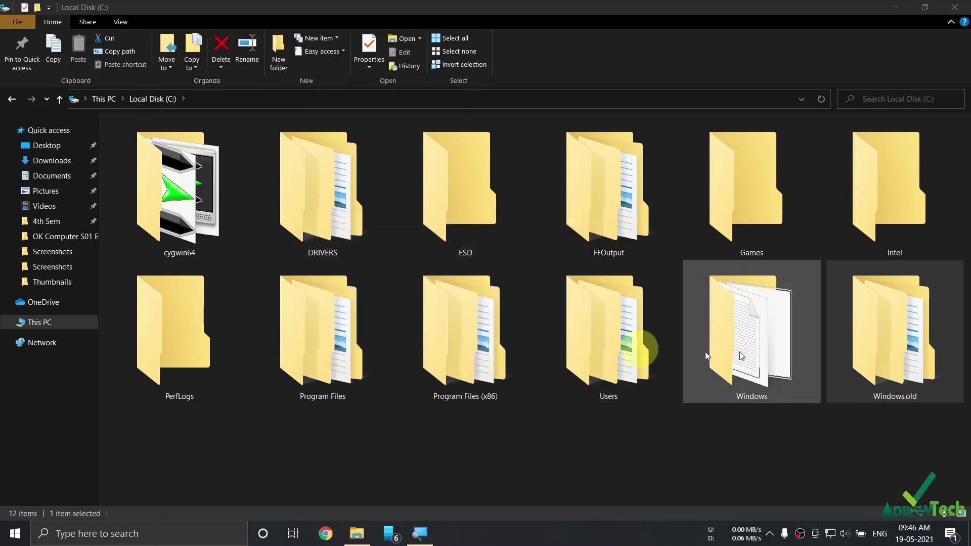
Open the properties of the Windows.old folder and check its size
{"action": "right_click", "coordinate": [889, 325]}
{"action": "left_click", "coordinate": [802, 511]}
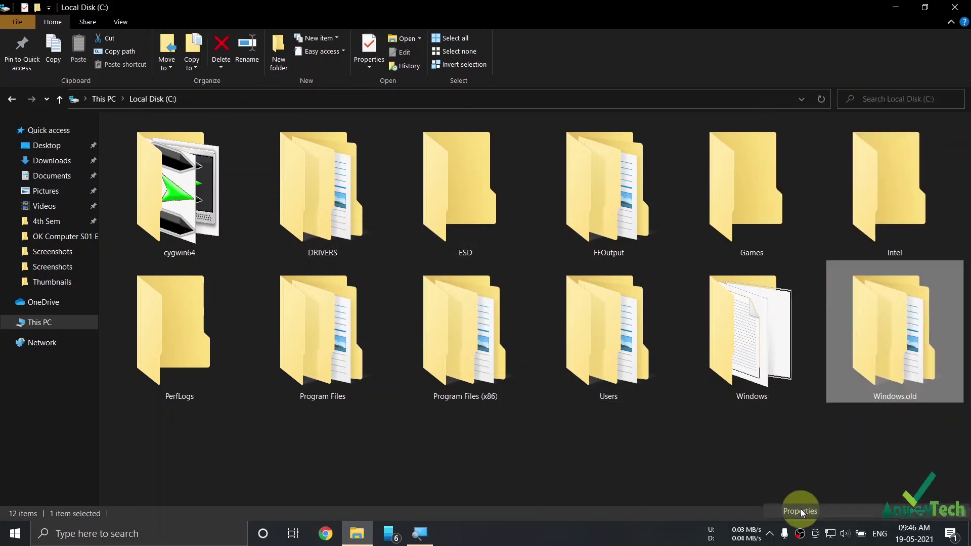
{"action": "left_click_drag", "start_coordinate": [882, 231], "coordinate": [540, 141]}
{"action": "left_click_drag", "start_coordinate": [446, 238], "coordinate": [477, 267]}
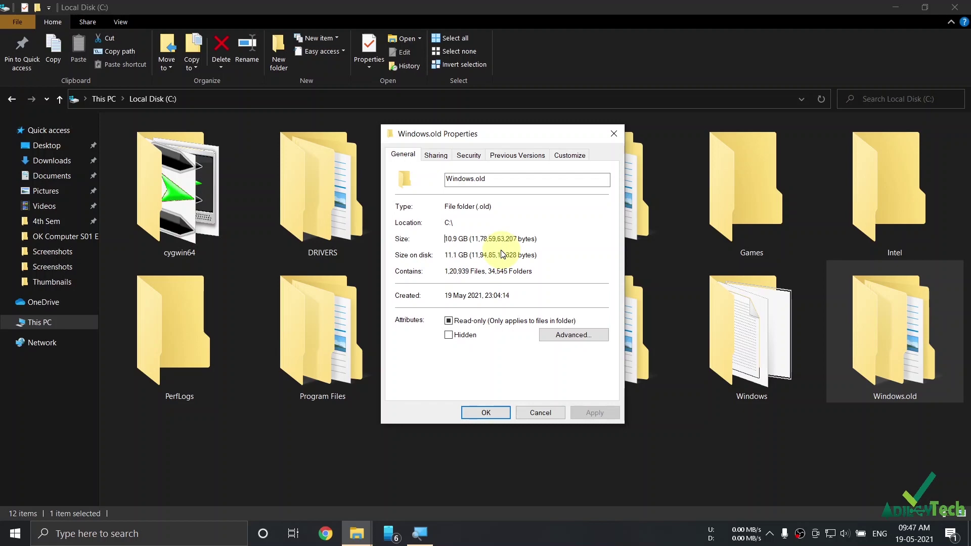
Open the Windows Update page in the Update & Security settings
{"action": "key", "text": "super+a"}
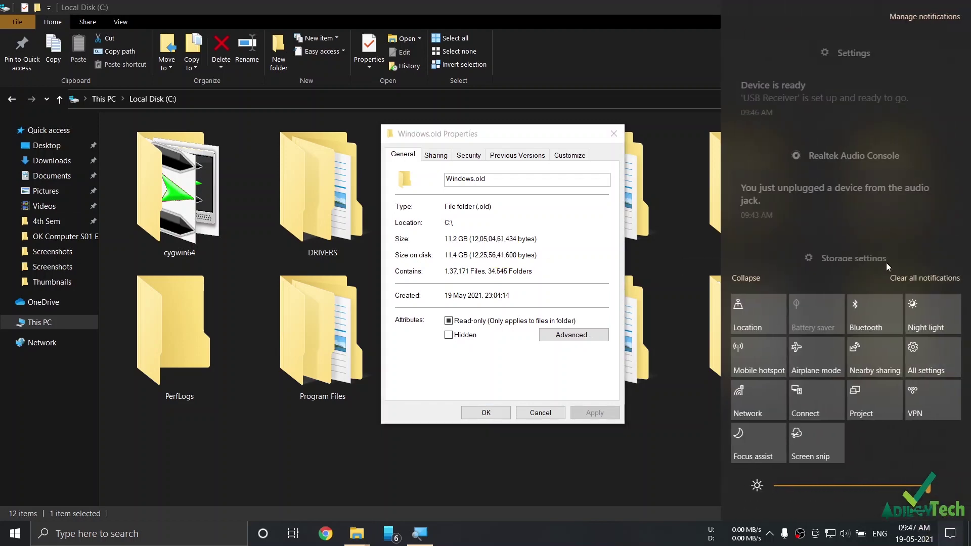
{"action": "left_click", "coordinate": [935, 355]}
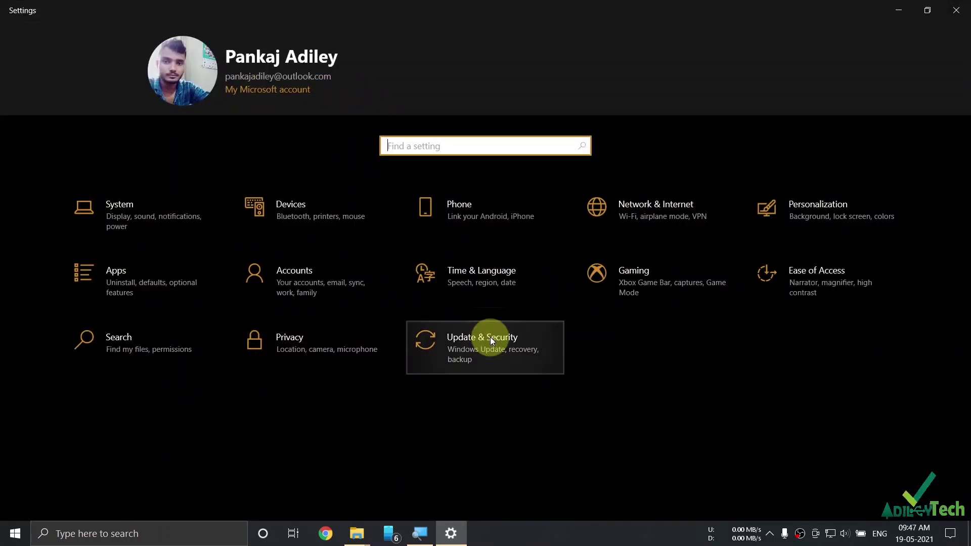
{"action": "left_click", "coordinate": [489, 337]}
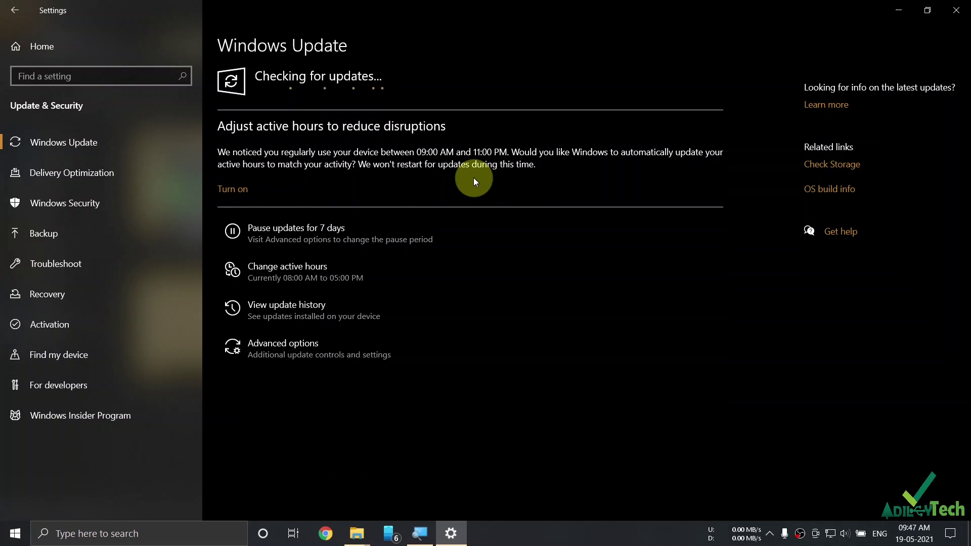
Move the Windows.old properties aside to reveal the available updates, and highlight the Windows 10 Version 21H1 cumulative update's name
{"action": "left_click", "coordinate": [357, 534]}
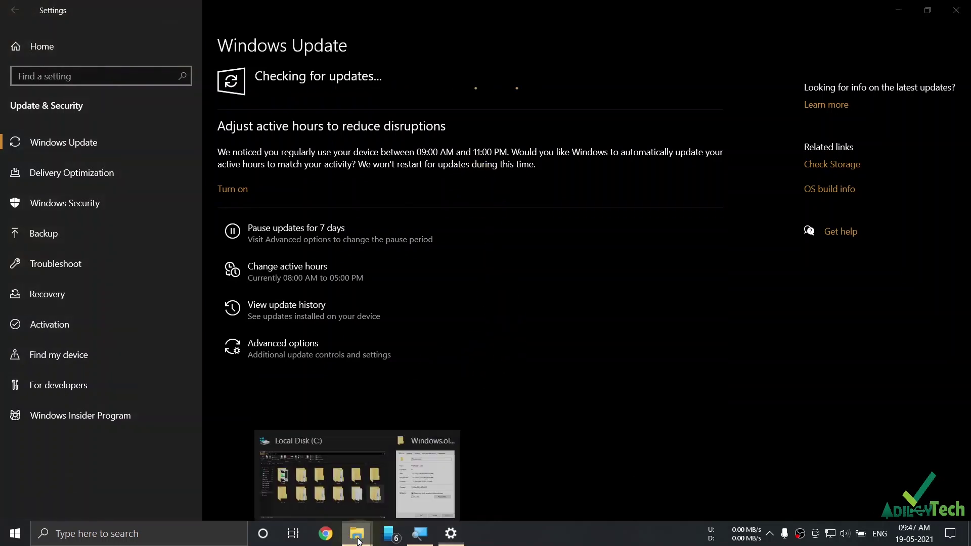
{"action": "left_click", "coordinate": [426, 439]}
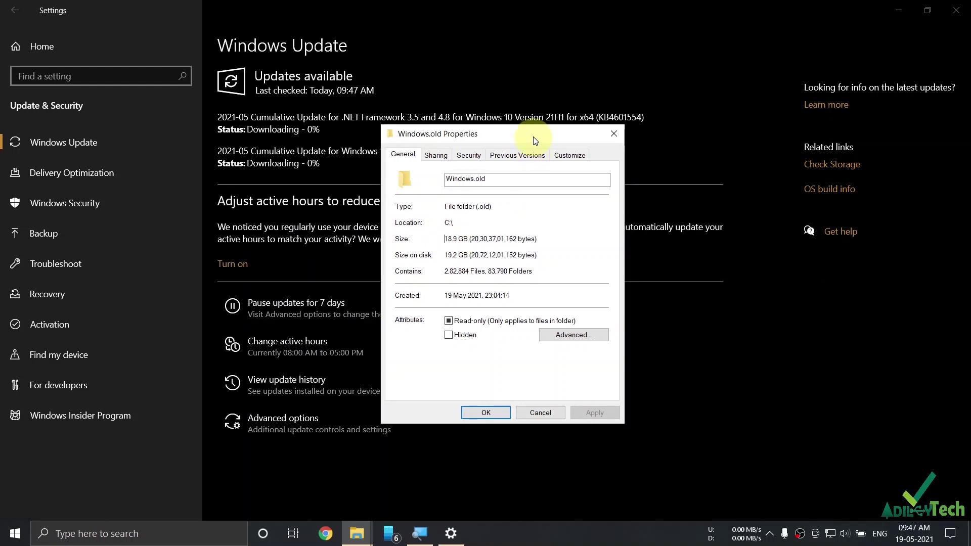
{"action": "left_click_drag", "start_coordinate": [535, 140], "coordinate": [613, 219]}
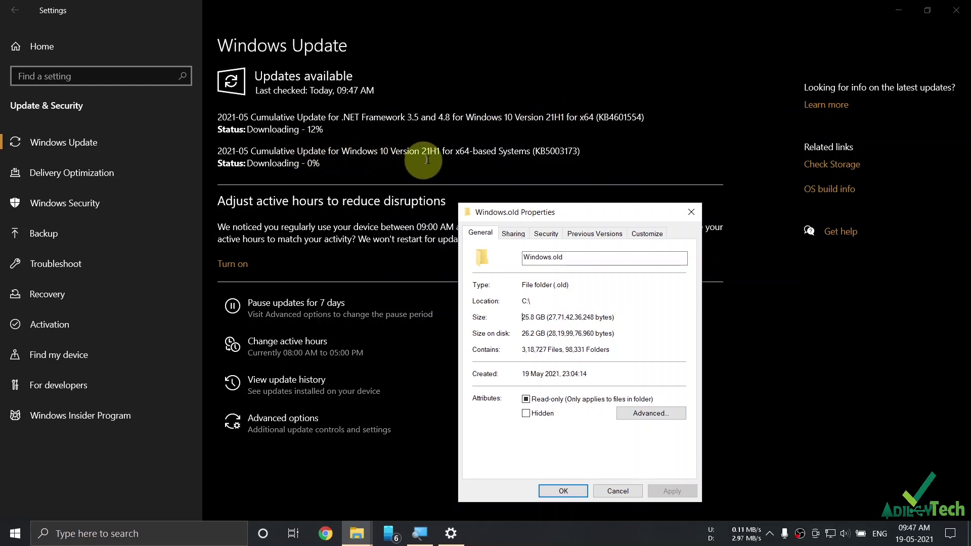
{"action": "left_click_drag", "start_coordinate": [422, 152], "coordinate": [580, 150]}
{"action": "left_click", "coordinate": [582, 154]}
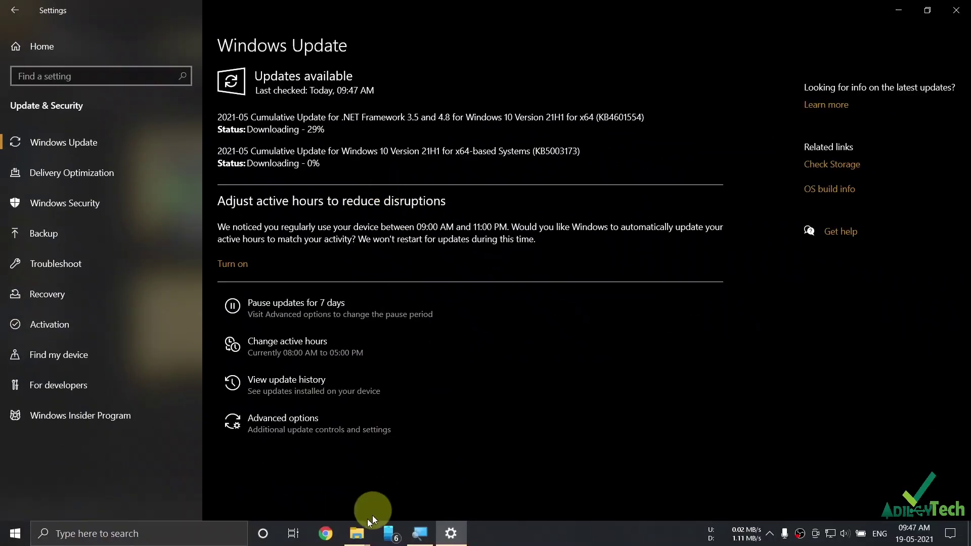
Recheck the Windows.old folder's size, then close the settings and the folder's properties and clear the desktop
{"action": "mouse_move", "coordinate": [352, 535]}
{"action": "left_click", "coordinate": [408, 463]}
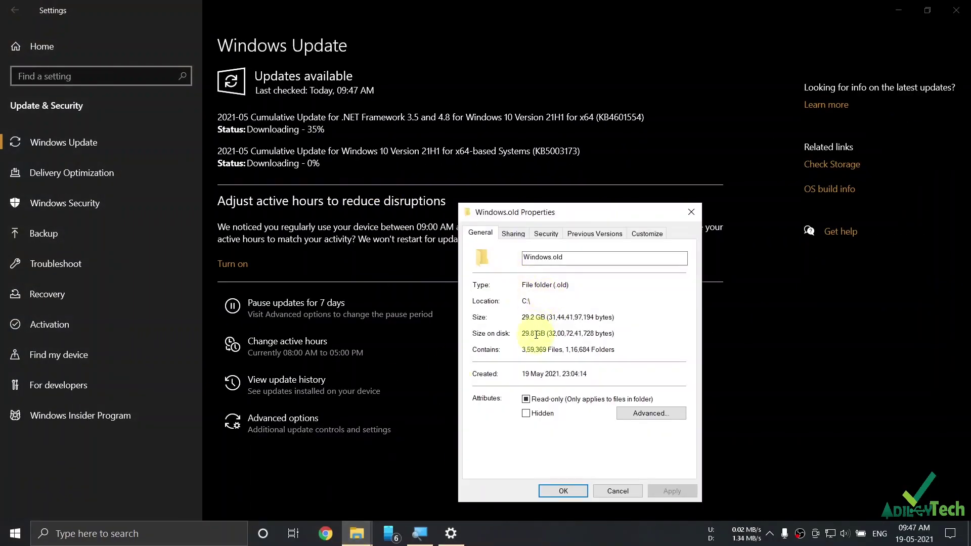
{"action": "left_click", "coordinate": [956, 10]}
{"action": "left_click_drag", "start_coordinate": [560, 217], "coordinate": [350, 128]}
{"action": "left_click", "coordinate": [895, 7]}
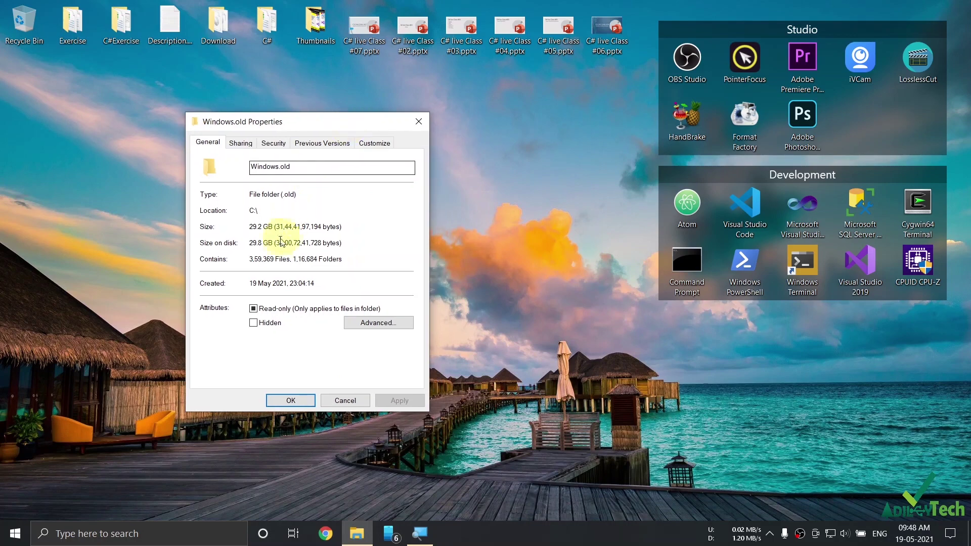
{"action": "left_click", "coordinate": [419, 121]}
Open the properties of Local Disk (C:) from This PC and start Disk Cleanup for that drive
{"action": "left_click", "coordinate": [357, 533]}
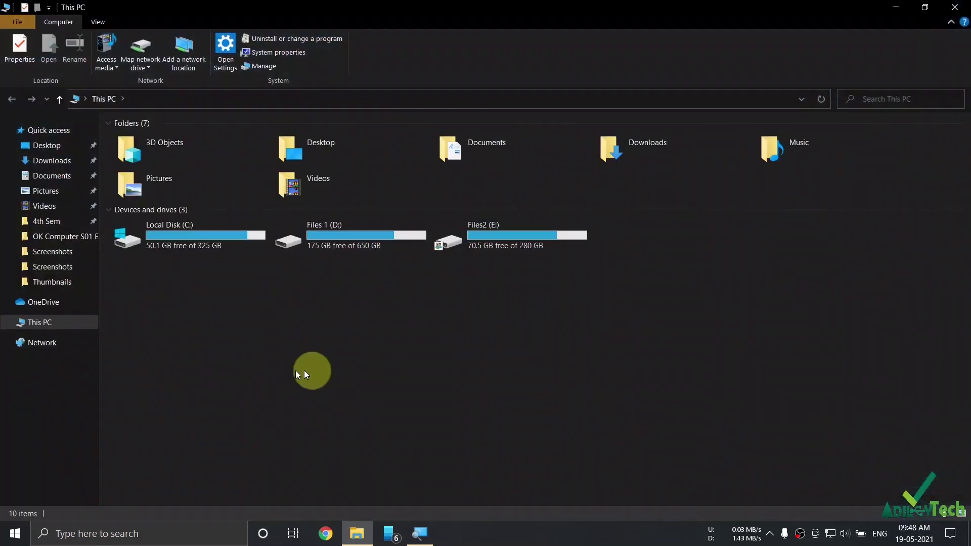
{"action": "right_click", "coordinate": [176, 230]}
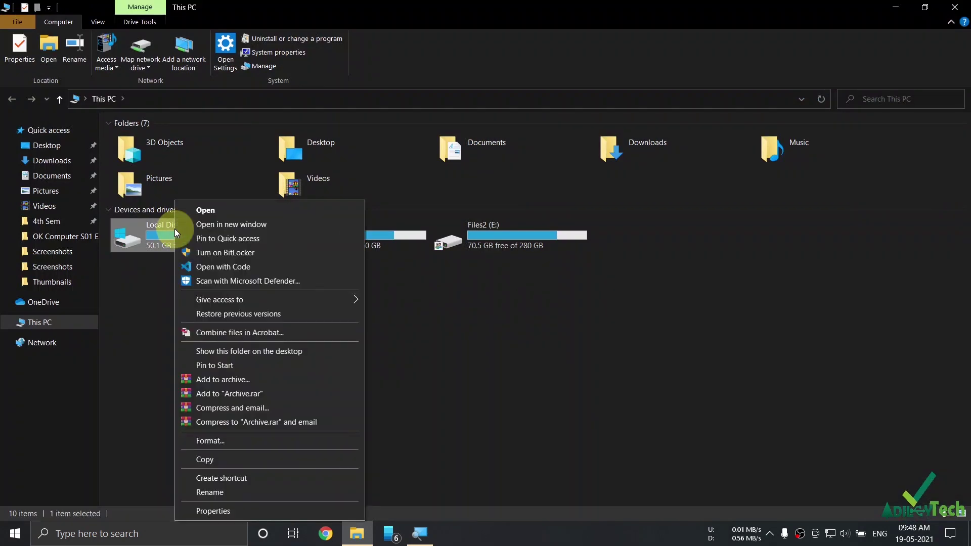
{"action": "left_click", "coordinate": [210, 510]}
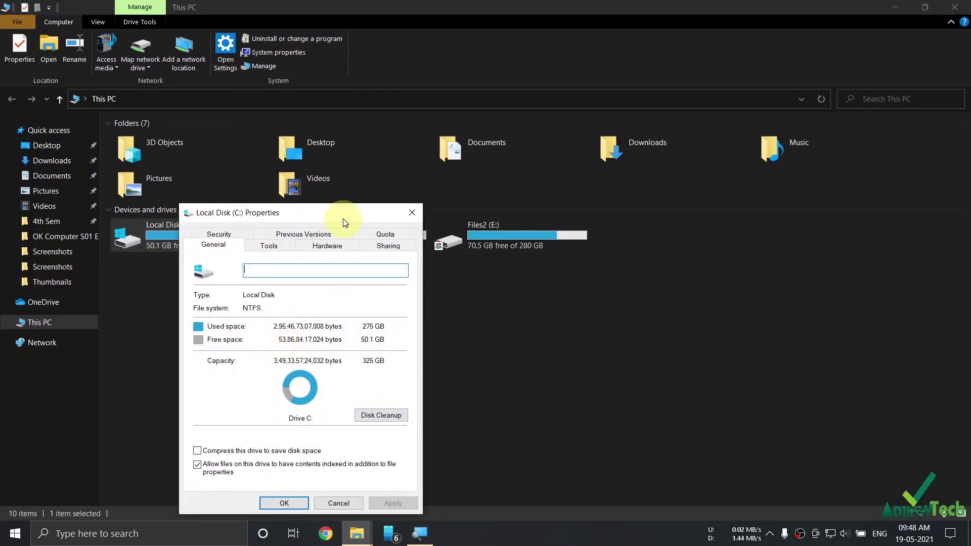
{"action": "left_click_drag", "start_coordinate": [343, 217], "coordinate": [434, 34]}
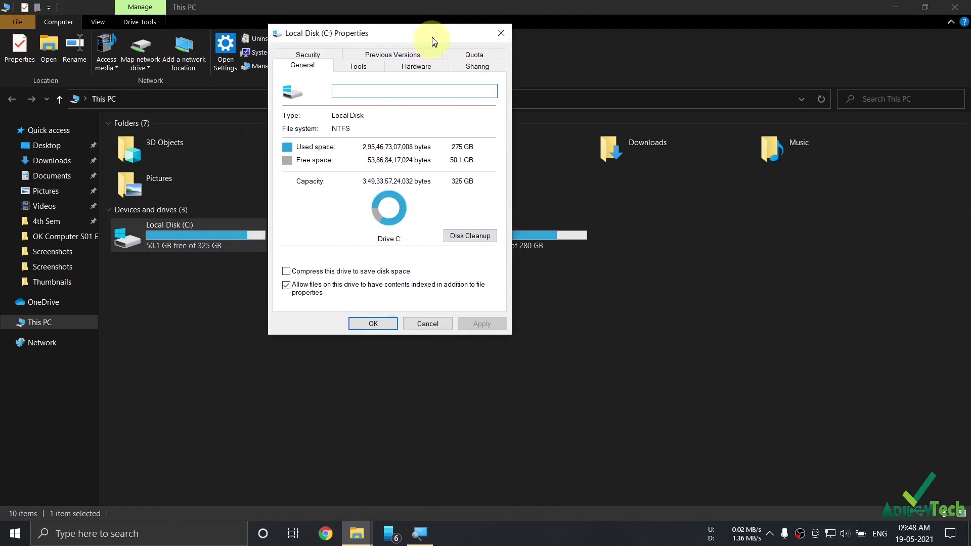
{"action": "left_click", "coordinate": [461, 233]}
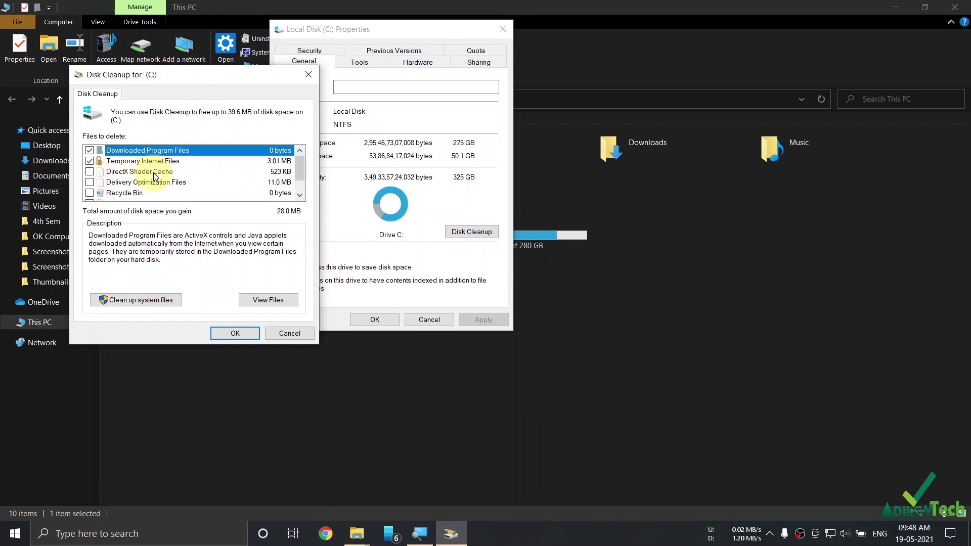
Have Disk Cleanup scan the system files on drive C, and close the drive's properties
{"action": "left_click_drag", "start_coordinate": [212, 81], "coordinate": [372, 90]}
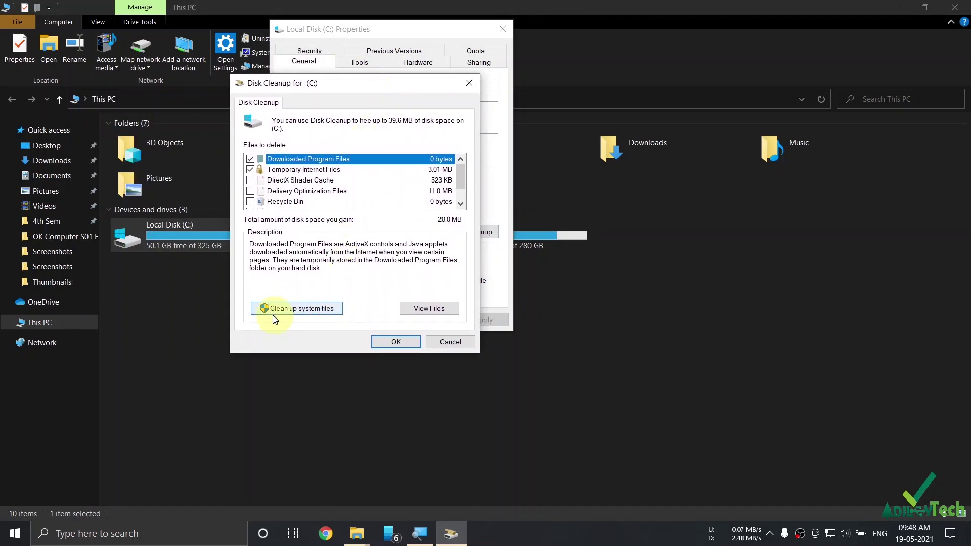
{"action": "left_click", "coordinate": [303, 309]}
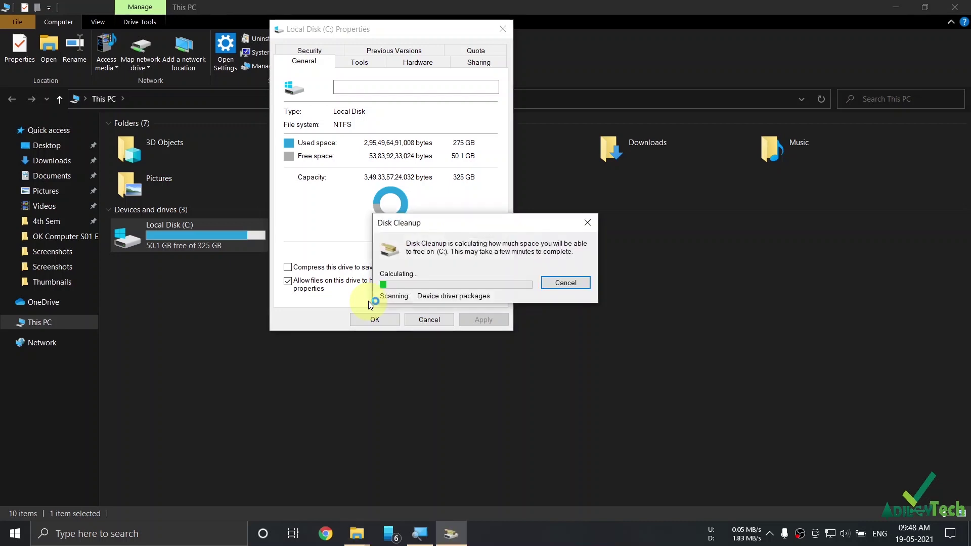
{"action": "left_click_drag", "start_coordinate": [420, 220], "coordinate": [380, 257]}
{"action": "left_click_drag", "start_coordinate": [373, 29], "coordinate": [353, 43]}
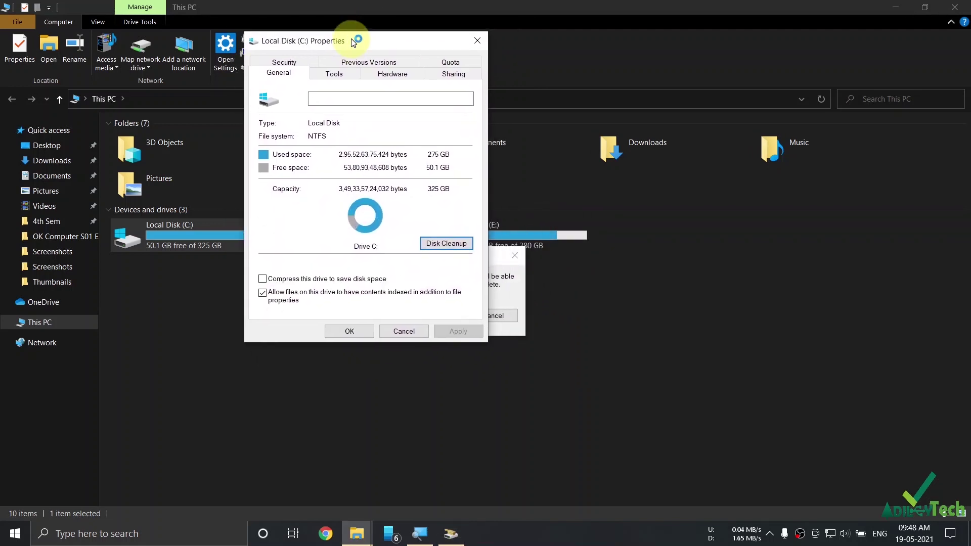
{"action": "left_click", "coordinate": [483, 41]}
{"action": "left_click_drag", "start_coordinate": [412, 259], "coordinate": [398, 284]}
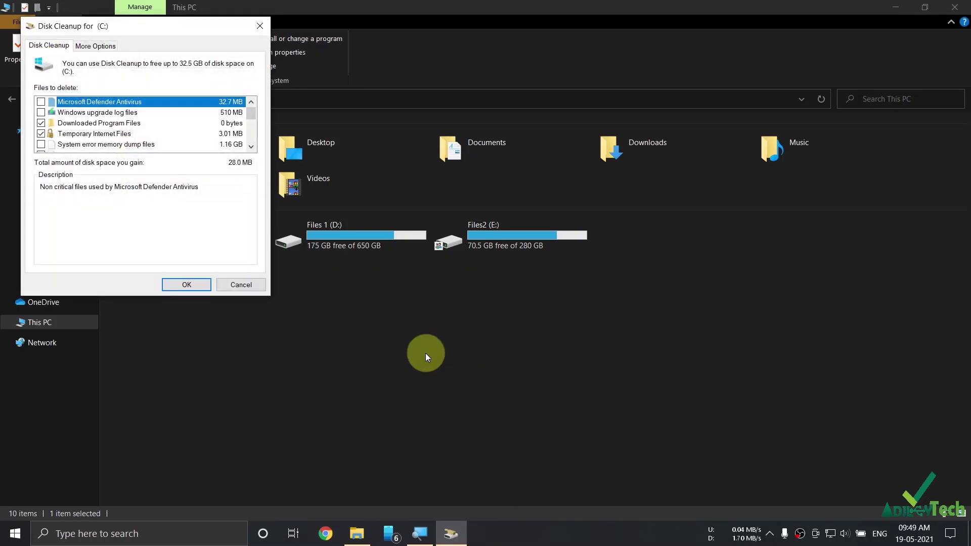
Examine the Windows upgrade log files and Previous Windows installation(s) entries among the files to delete
{"action": "left_click_drag", "start_coordinate": [187, 26], "coordinate": [577, 166]}
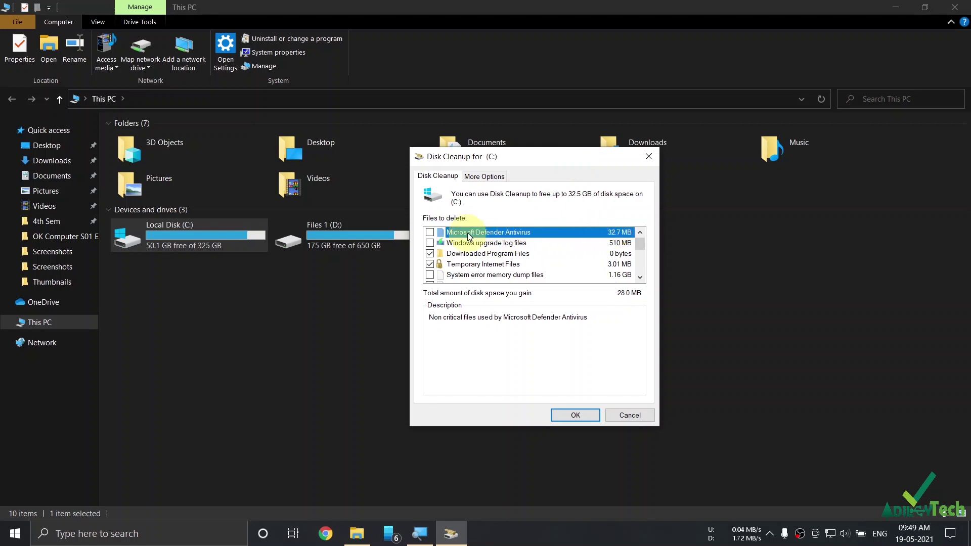
{"action": "left_click", "coordinate": [496, 245]}
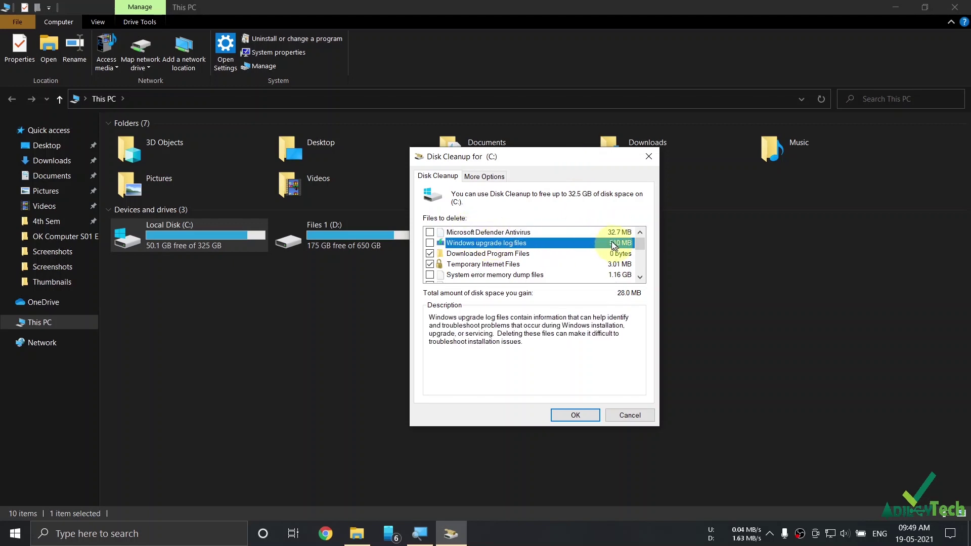
{"action": "left_click_drag", "start_coordinate": [639, 244], "coordinate": [638, 272]}
{"action": "left_click", "coordinate": [465, 245]}
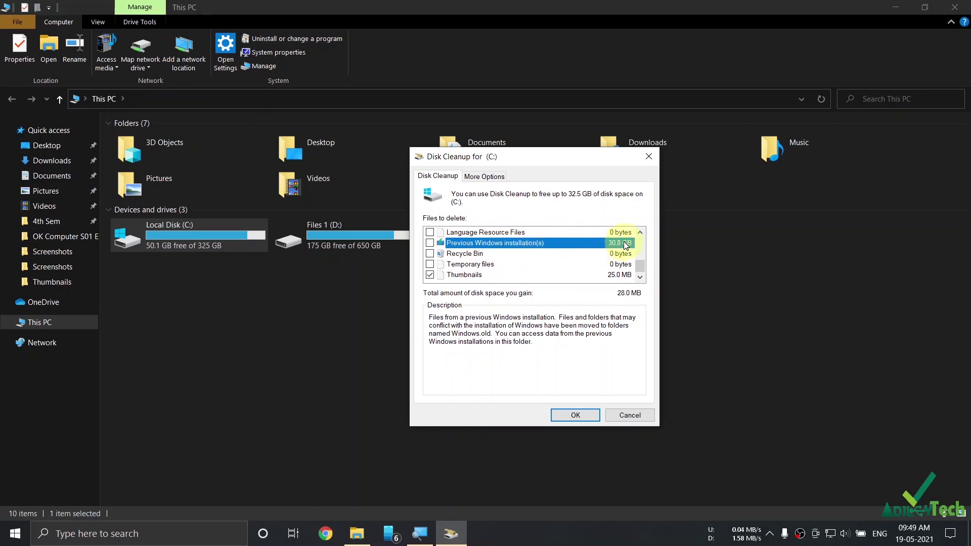
Mark Previous Windows installation(s) for deletion and exclude Thumbnails from the cleanup
{"action": "left_click", "coordinate": [431, 245]}
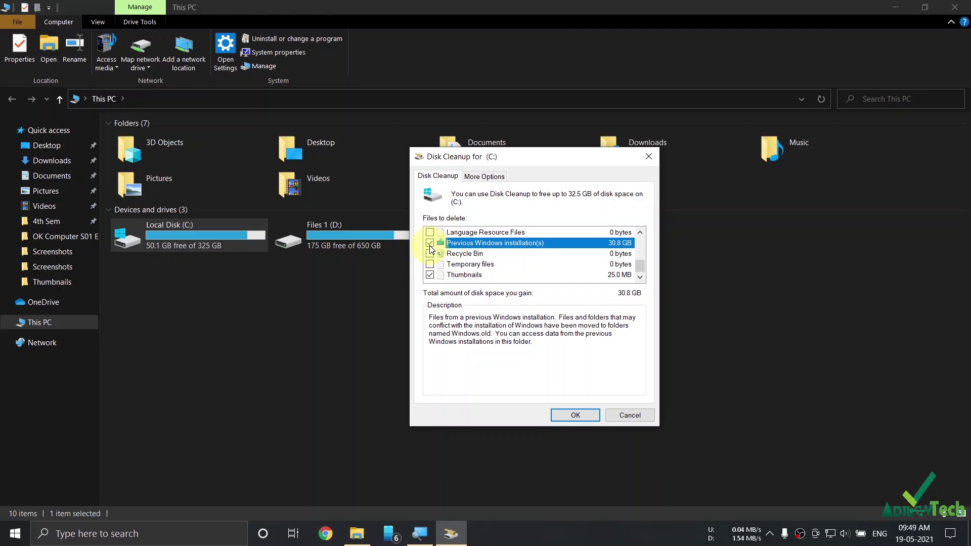
{"action": "left_click", "coordinate": [428, 278]}
{"action": "left_click", "coordinate": [429, 277]}
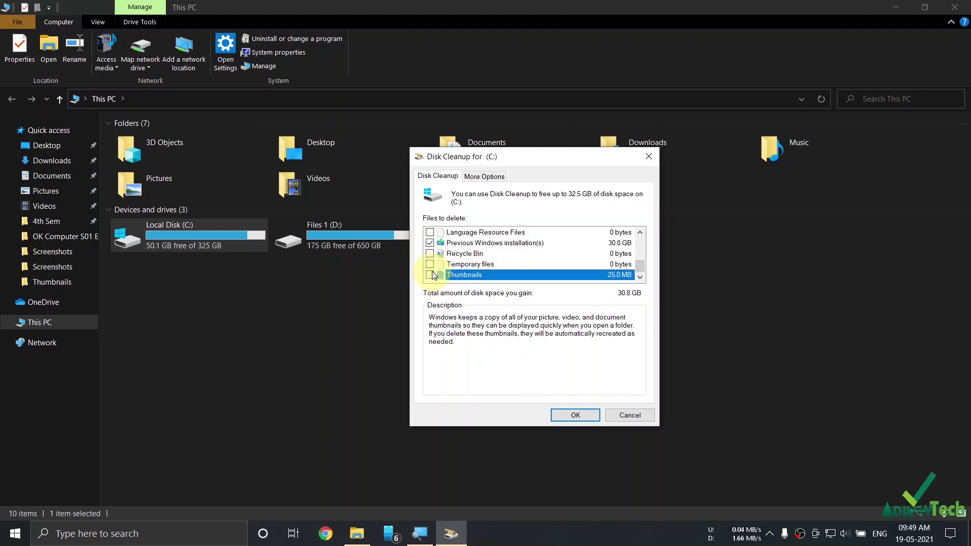
Exclude Downloaded Program Files from the cleanup and recheck the Previous Windows installation(s) selection
{"action": "left_click_drag", "start_coordinate": [644, 271], "coordinate": [641, 250]}
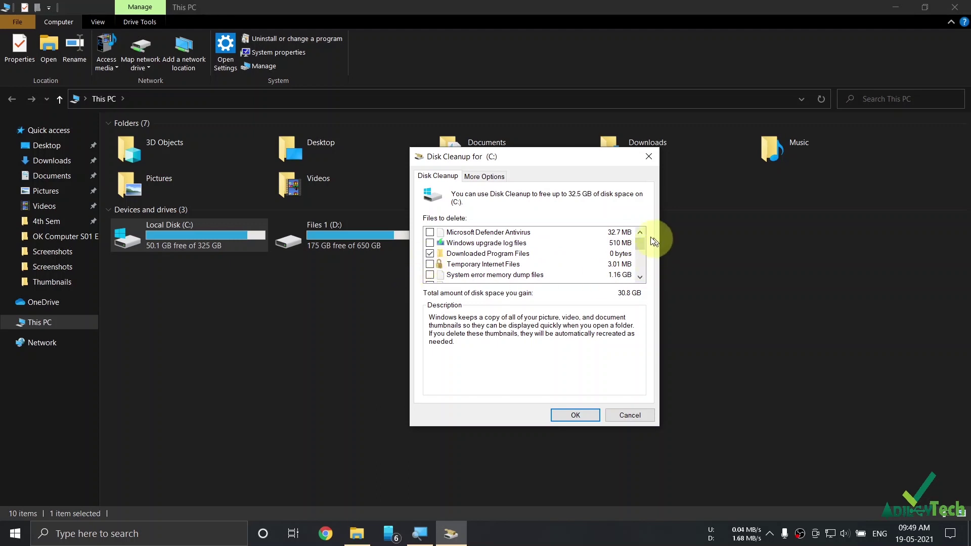
{"action": "left_click", "coordinate": [425, 253]}
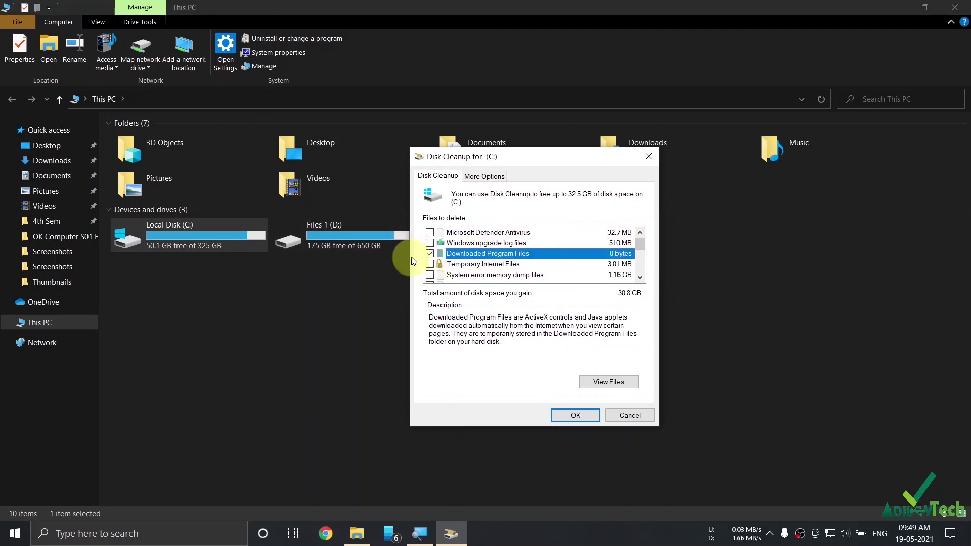
{"action": "scroll", "coordinate": [629, 250], "scroll_direction": "down", "scroll_amount": 3}
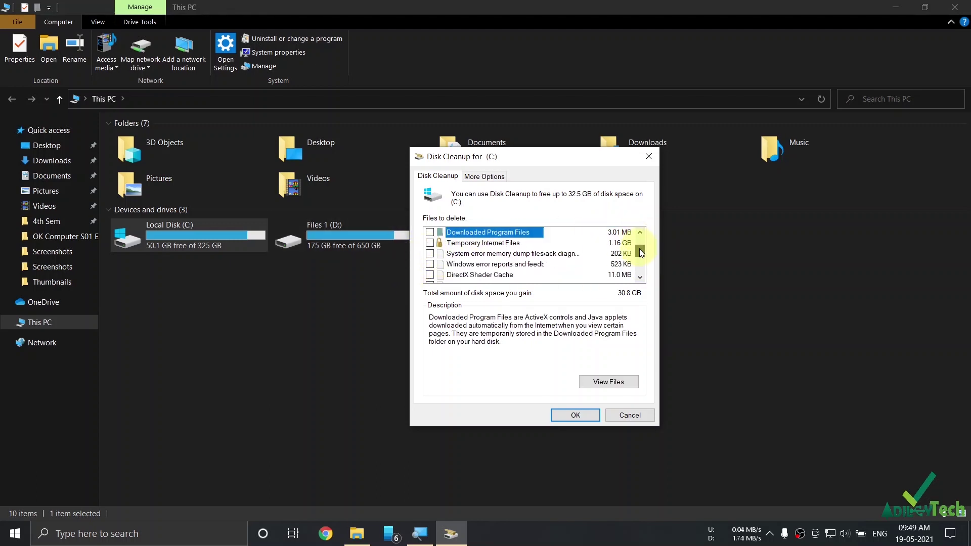
{"action": "left_click", "coordinate": [430, 274]}
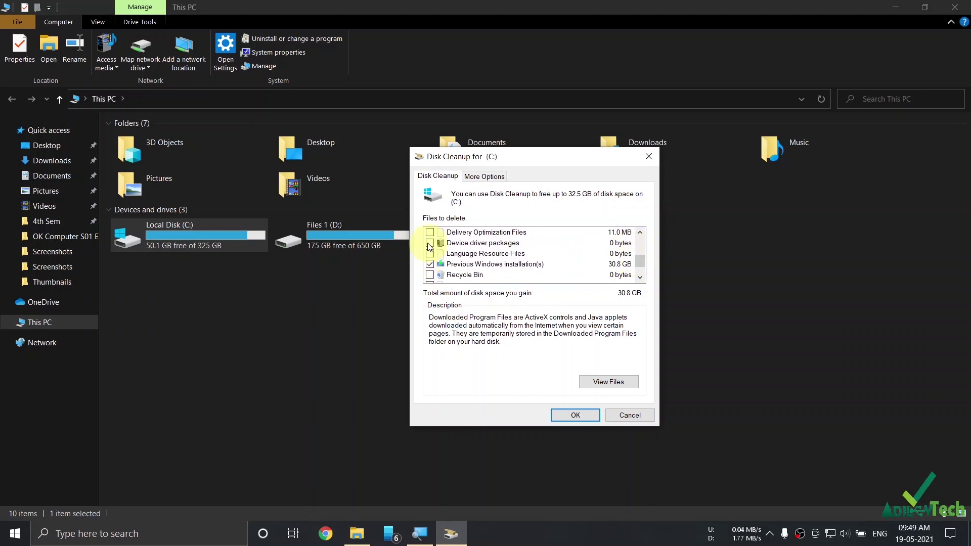
{"action": "left_click", "coordinate": [514, 264]}
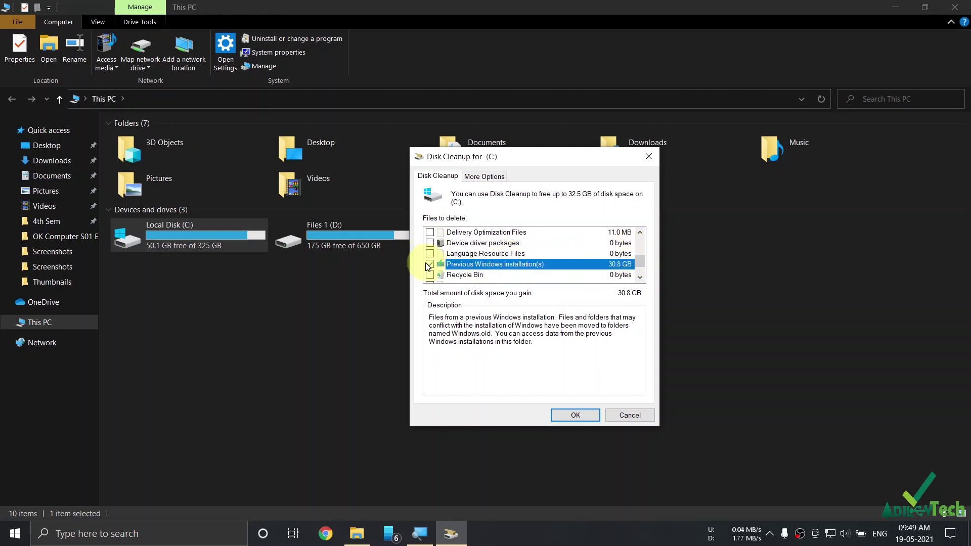
Start the cleanup, confirming permanent deletion of the files and the loss of the option to restore the previous Windows version
{"action": "left_click", "coordinate": [572, 416]}
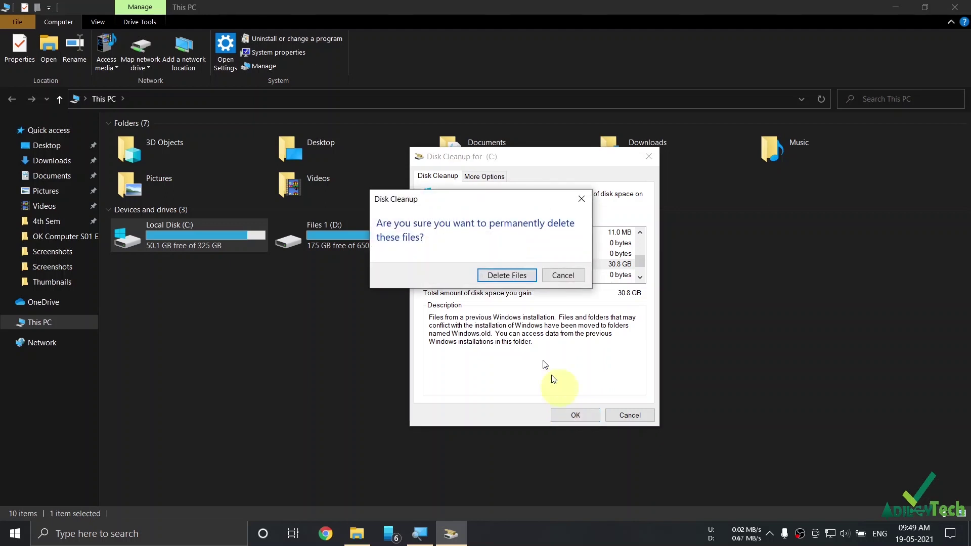
{"action": "left_click", "coordinate": [503, 278]}
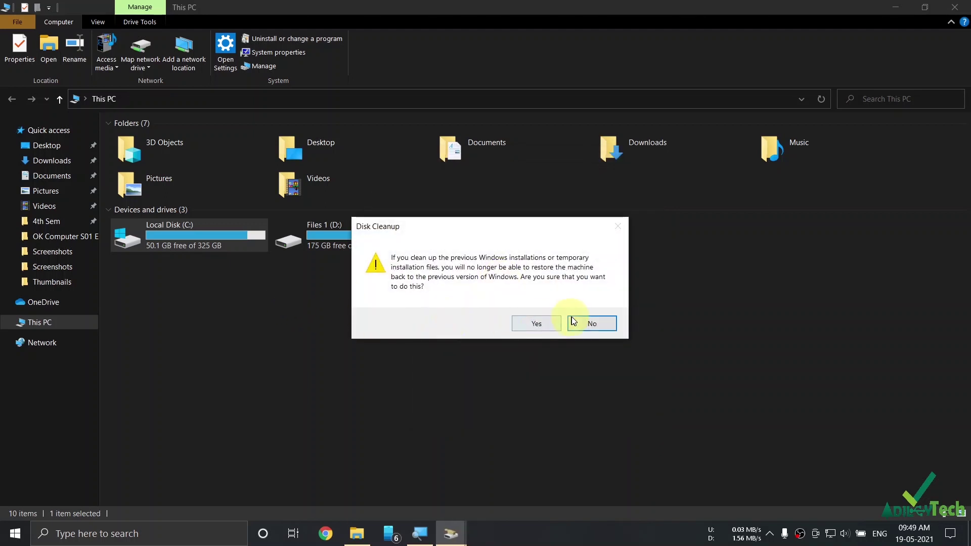
{"action": "left_click", "coordinate": [540, 324]}
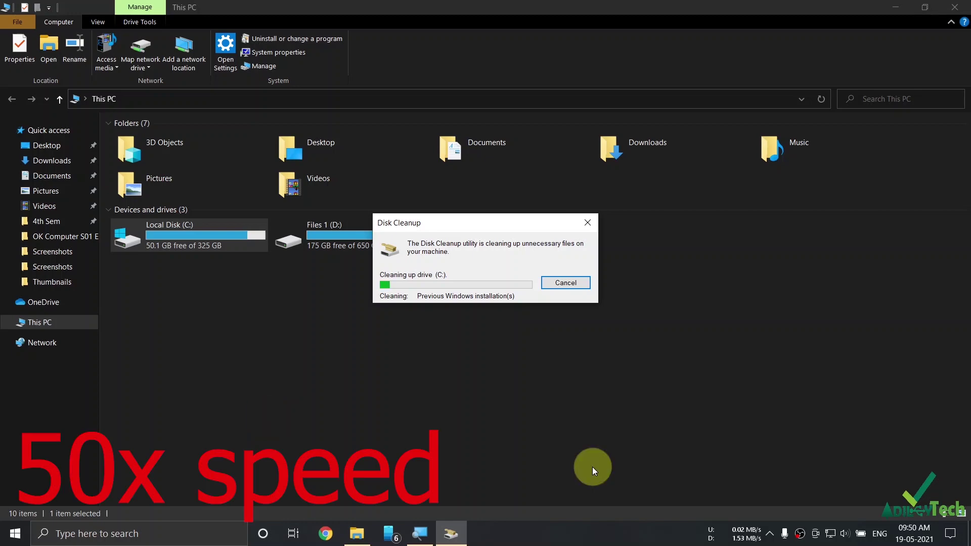
Move the Disk Cleanup progress window lower so it no longer covers the drives in This PC
{"action": "left_click", "coordinate": [834, 438]}
{"action": "left_click", "coordinate": [895, 7]}
{"action": "left_click_drag", "start_coordinate": [436, 223], "coordinate": [463, 275]}
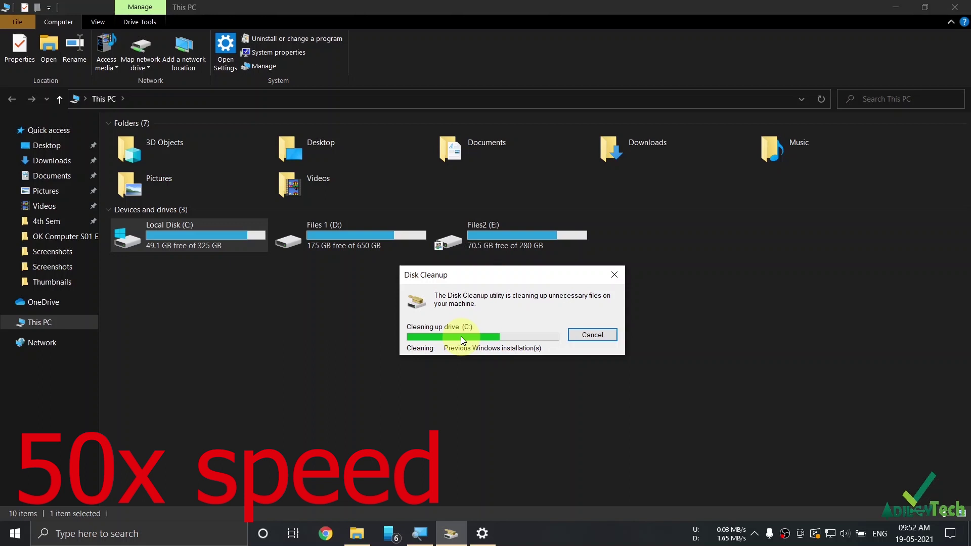
Check the clock, then refresh This PC and examine the free space on Local Disk (C:)
{"action": "left_click", "coordinate": [915, 533]}
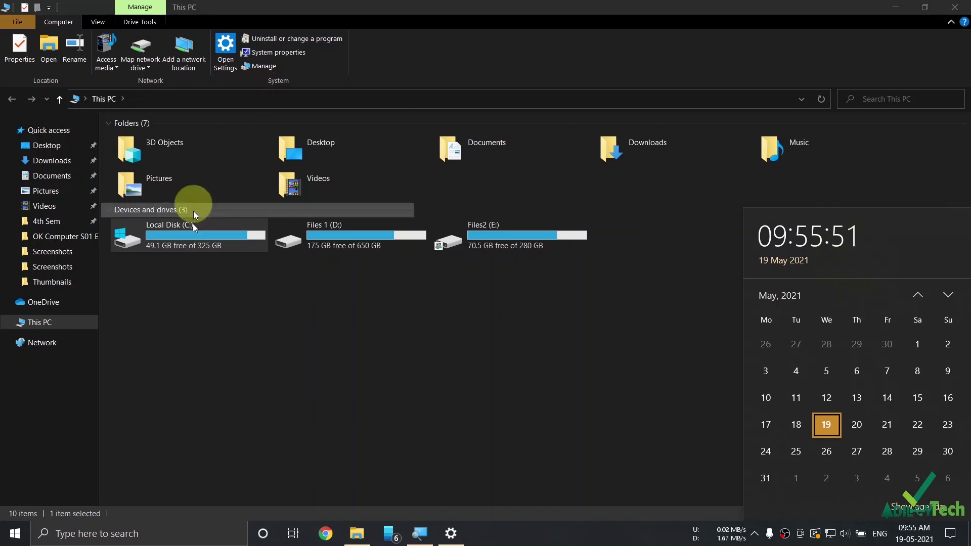
{"action": "right_click", "coordinate": [202, 282]}
{"action": "left_click", "coordinate": [237, 335]}
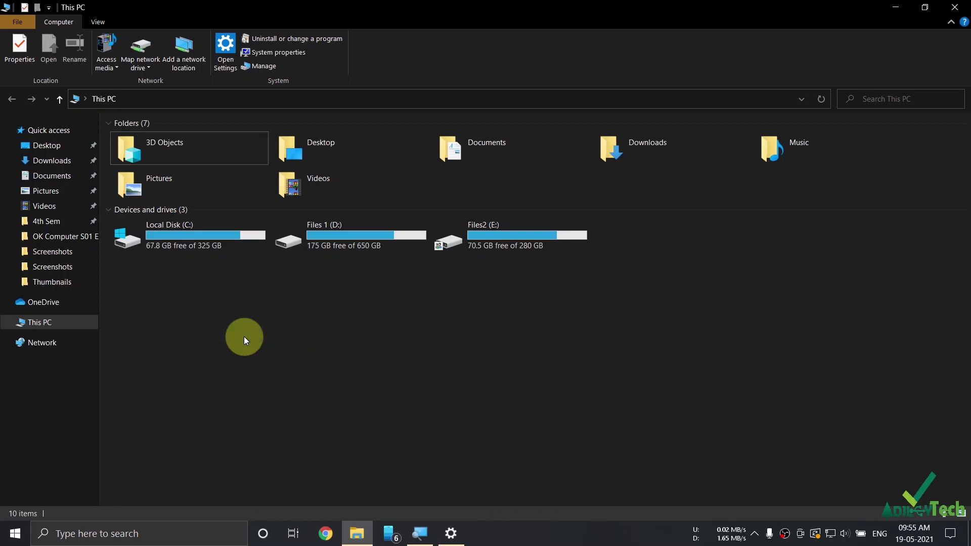
{"action": "mouse_move", "coordinate": [167, 247]}
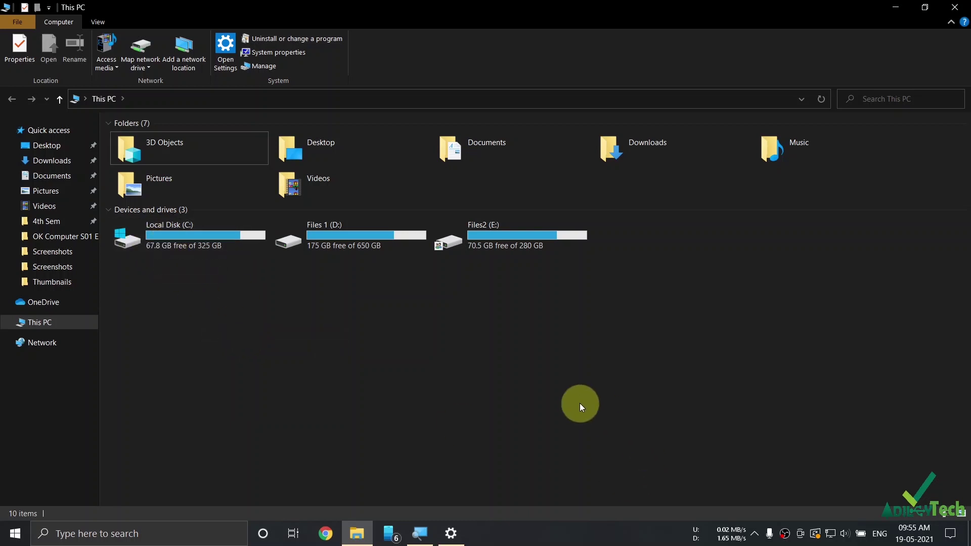
Review the pending updates in Windows Update, minimize the settings, and check the current time
{"action": "left_click", "coordinate": [451, 534]}
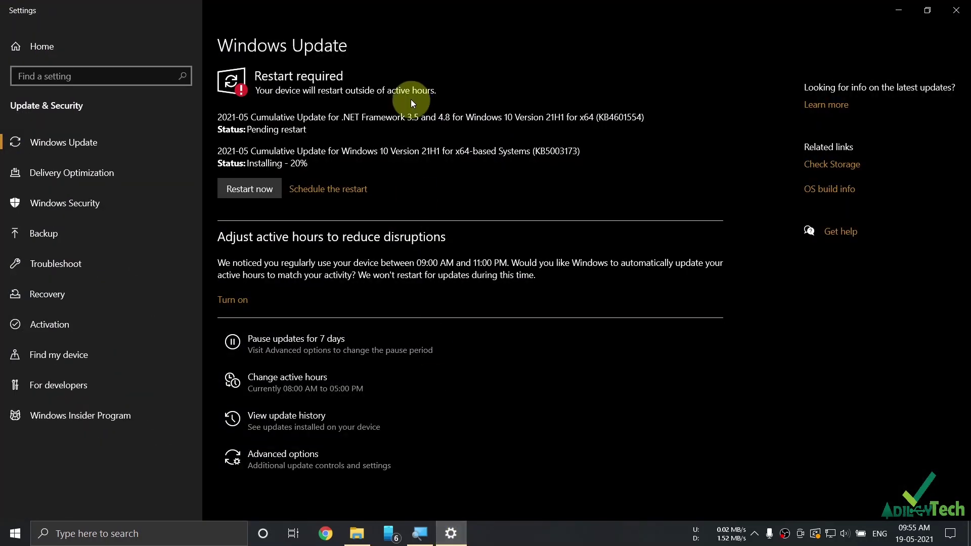
{"action": "left_click", "coordinate": [899, 10]}
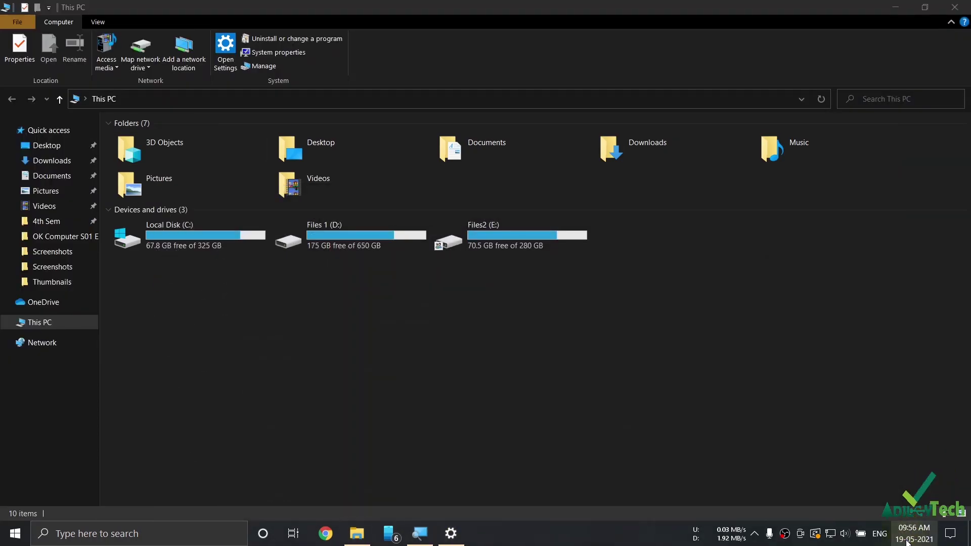
{"action": "left_click", "coordinate": [914, 534]}
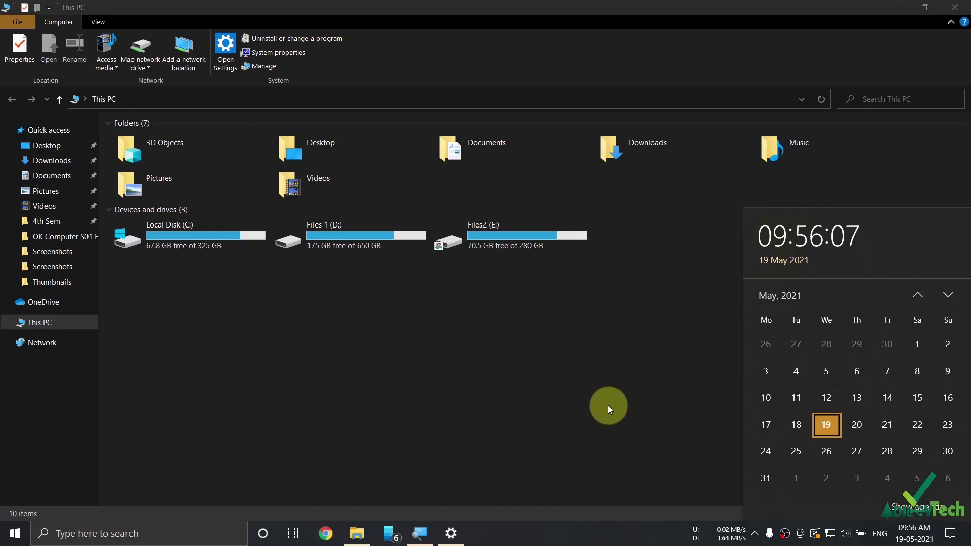
Close the This PC window to return to the desktop
{"action": "key", "text": "super"}
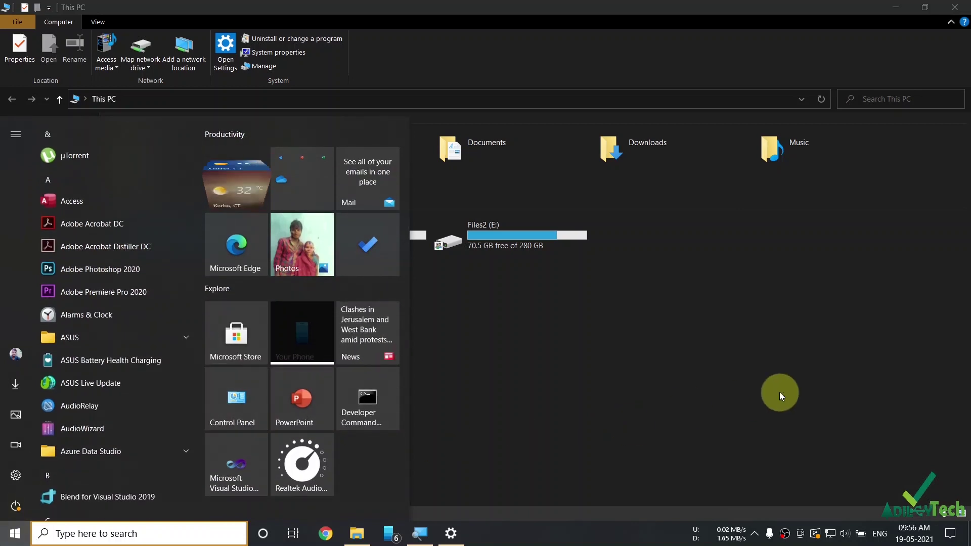
{"action": "left_click", "coordinate": [753, 400]}
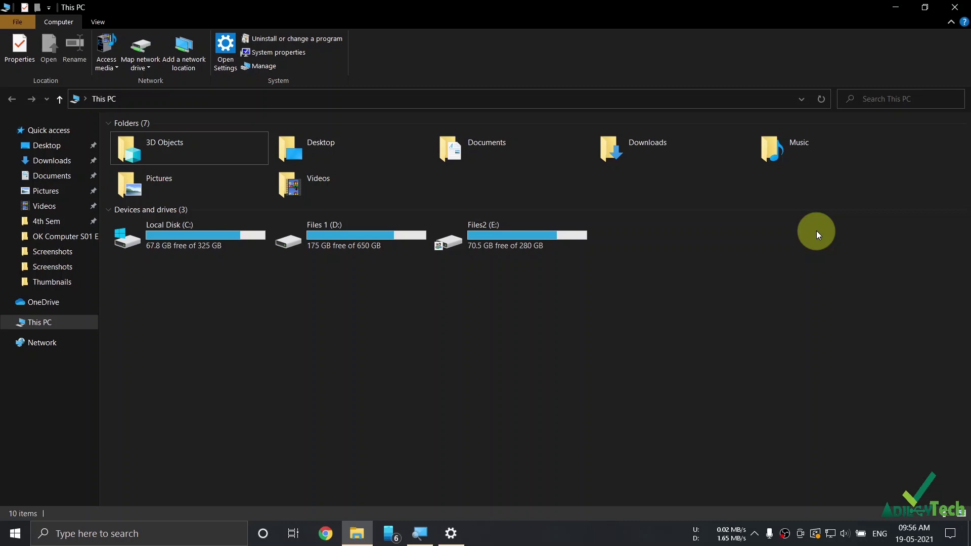
{"action": "left_click", "coordinate": [957, 6]}
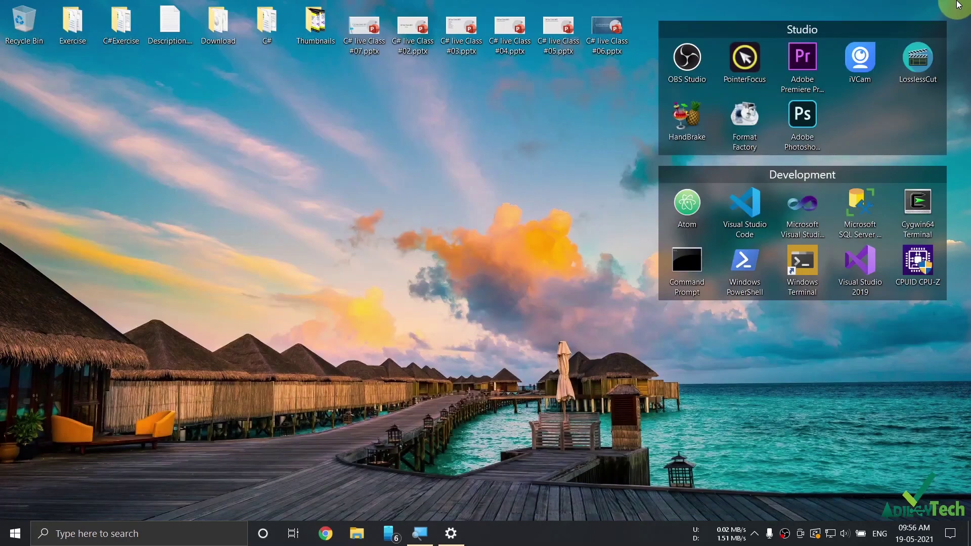